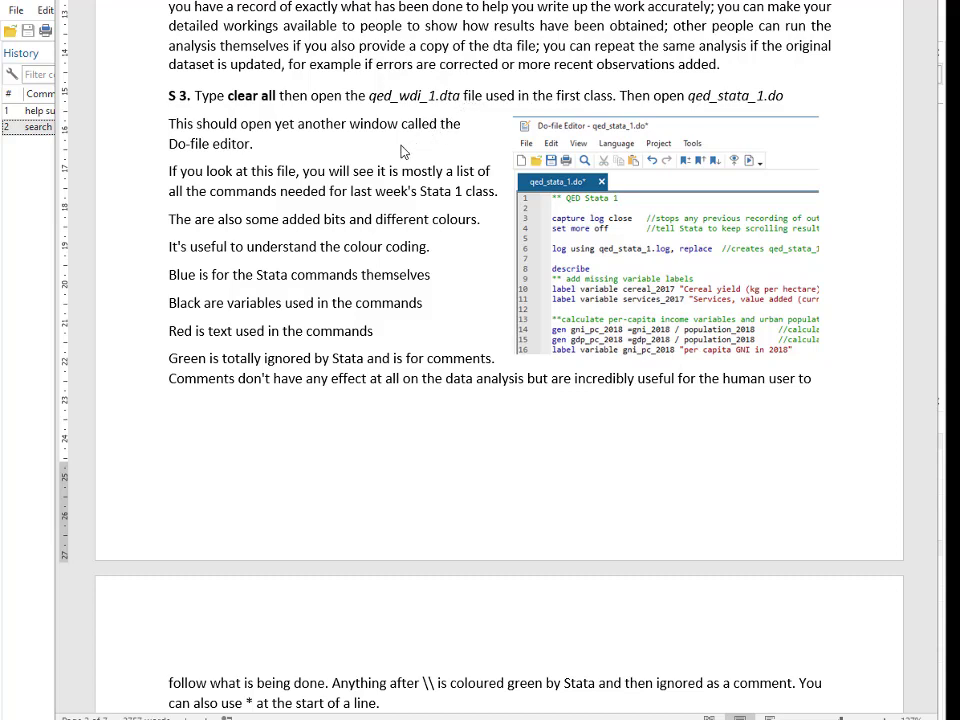
- Switch to Stata, open qed_stata_1.do from the stata folder and bring its Do-file Editor window into view
key("alt+Tab")
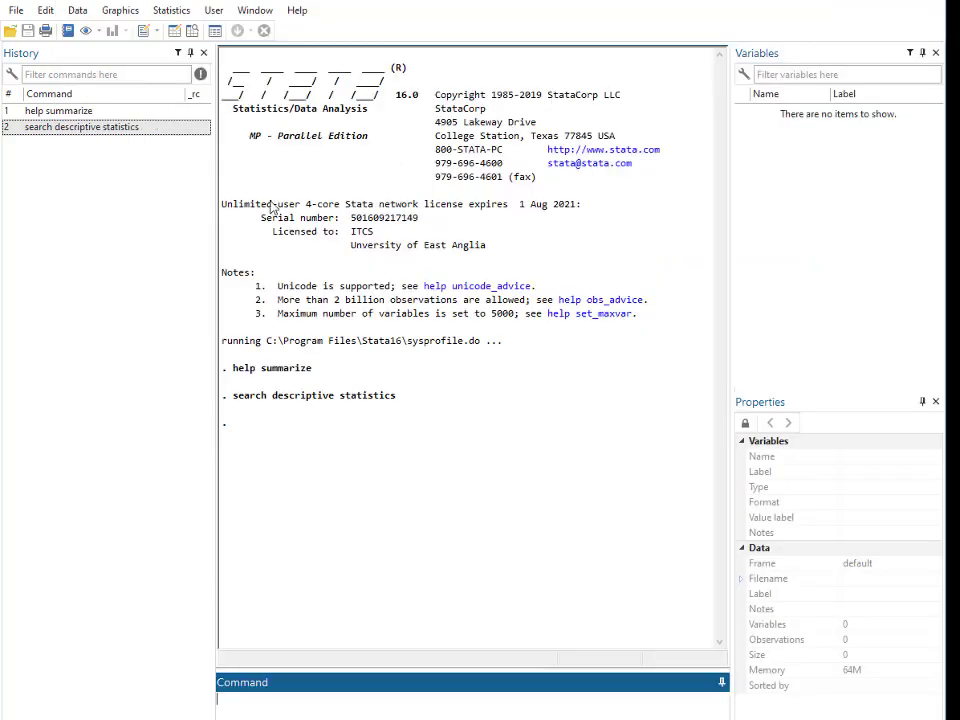
left_click(9, 31)
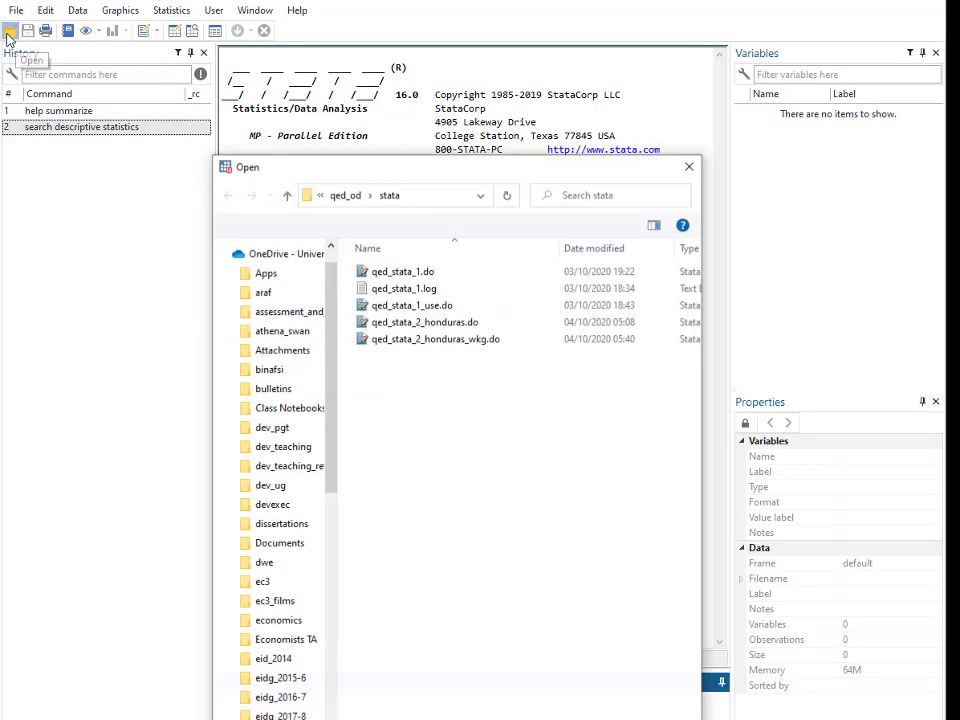
left_click(402, 272)
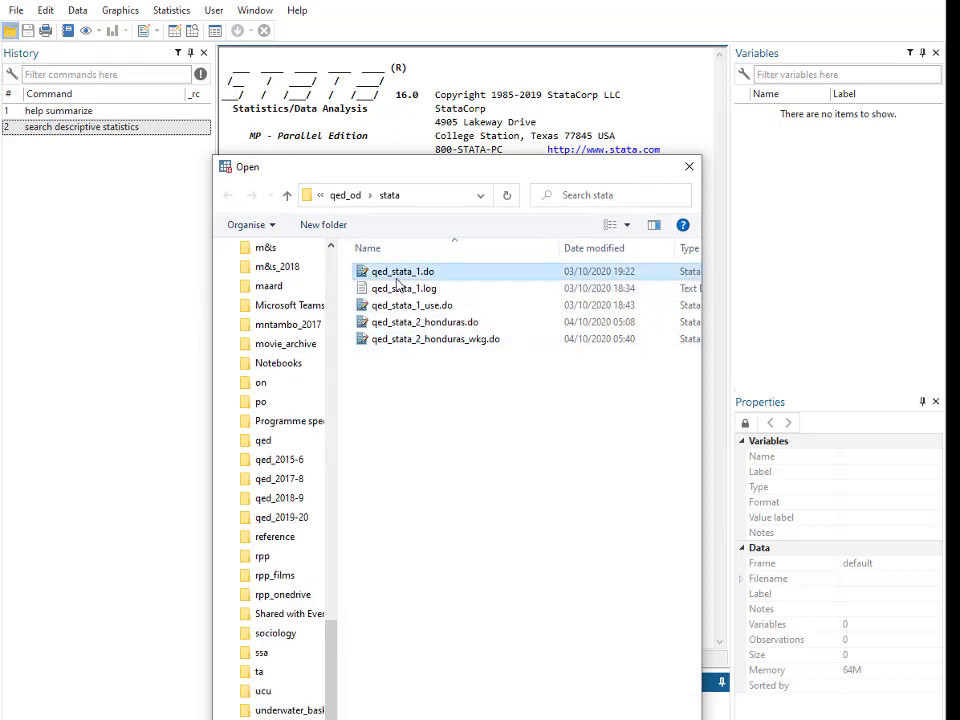
left_click(402, 272)
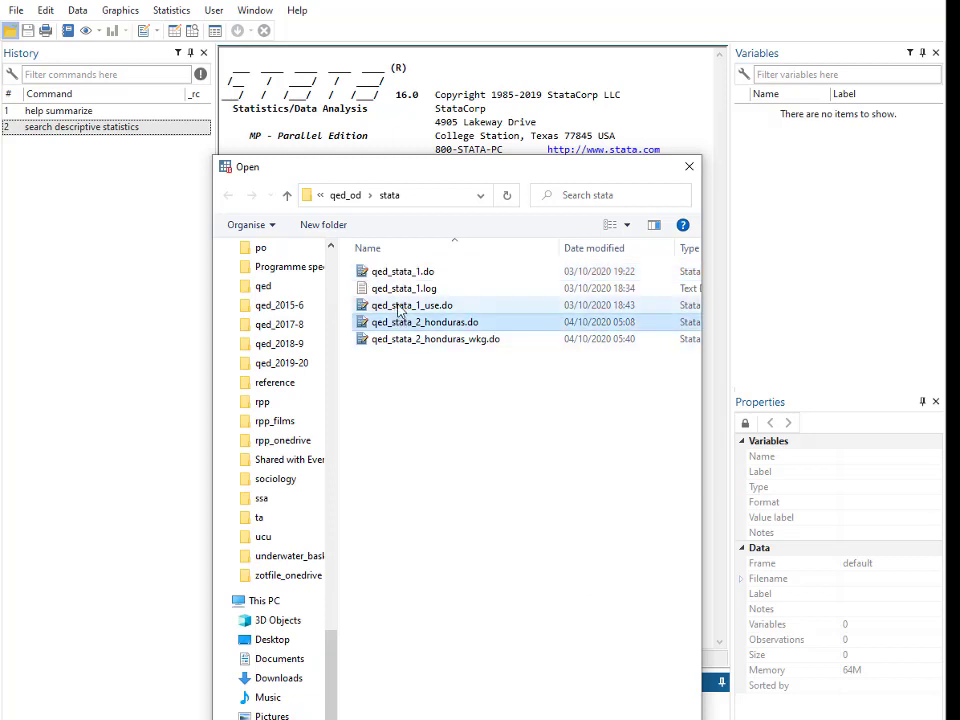
key("Escape")
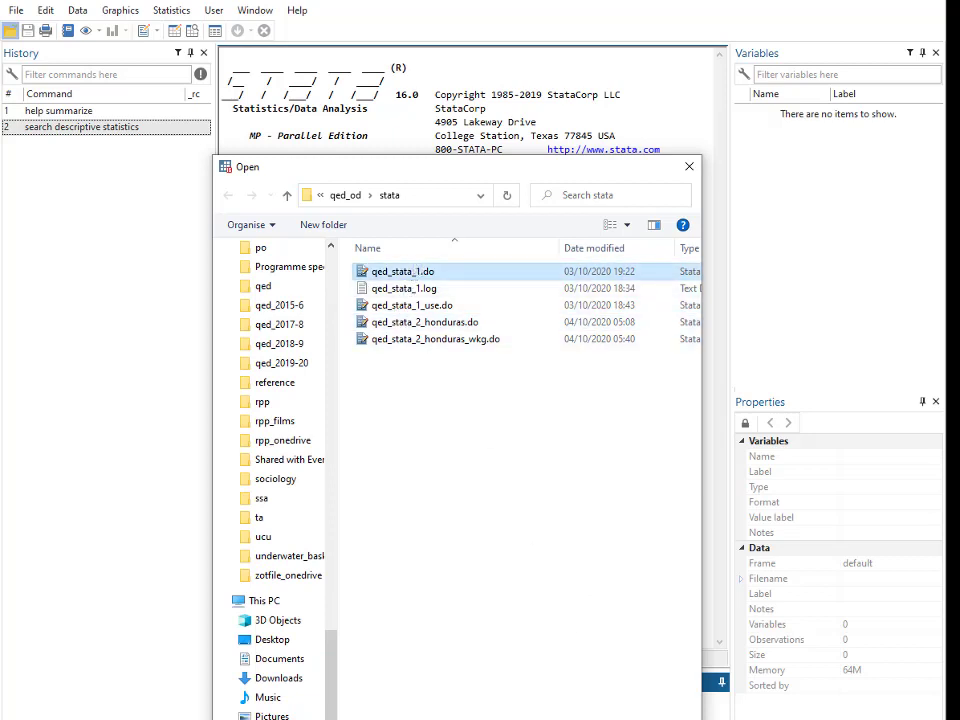
key("Escape")
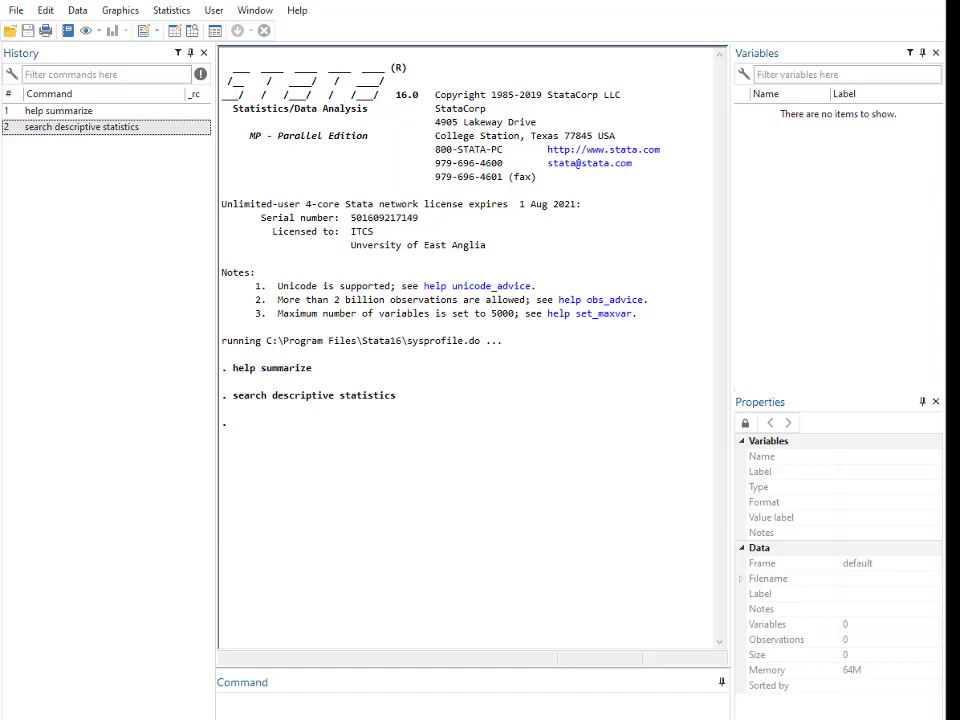
left_click_drag(0, 45, 512, 12)
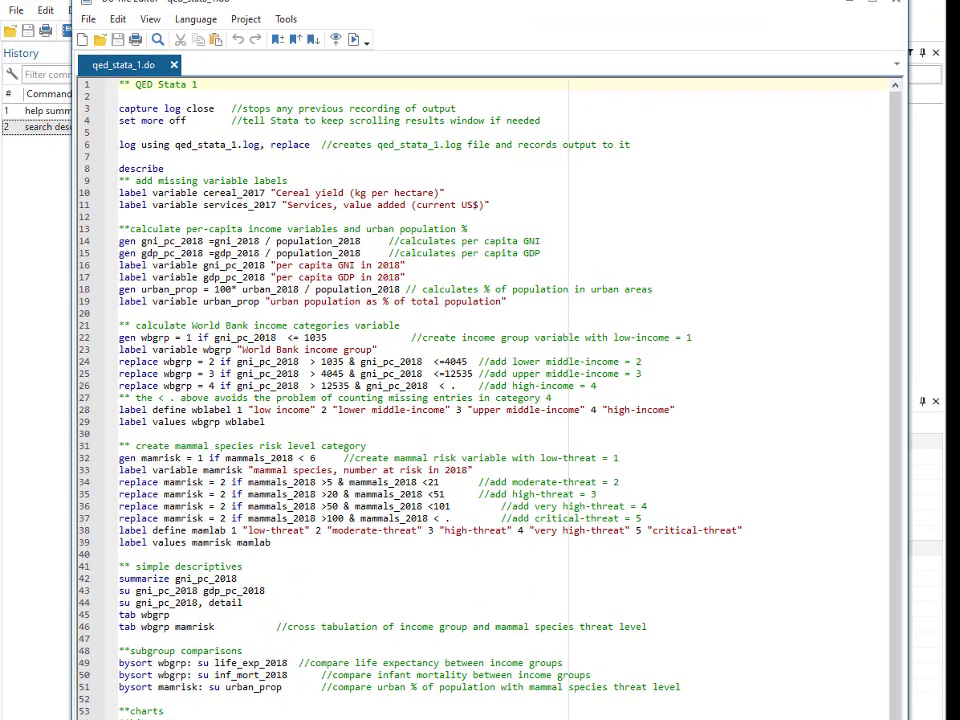
- Compare the worksheet's S 3 notes on colour coding, comments and logging with the commands in qed_stata_1.do
key("alt+Tab")
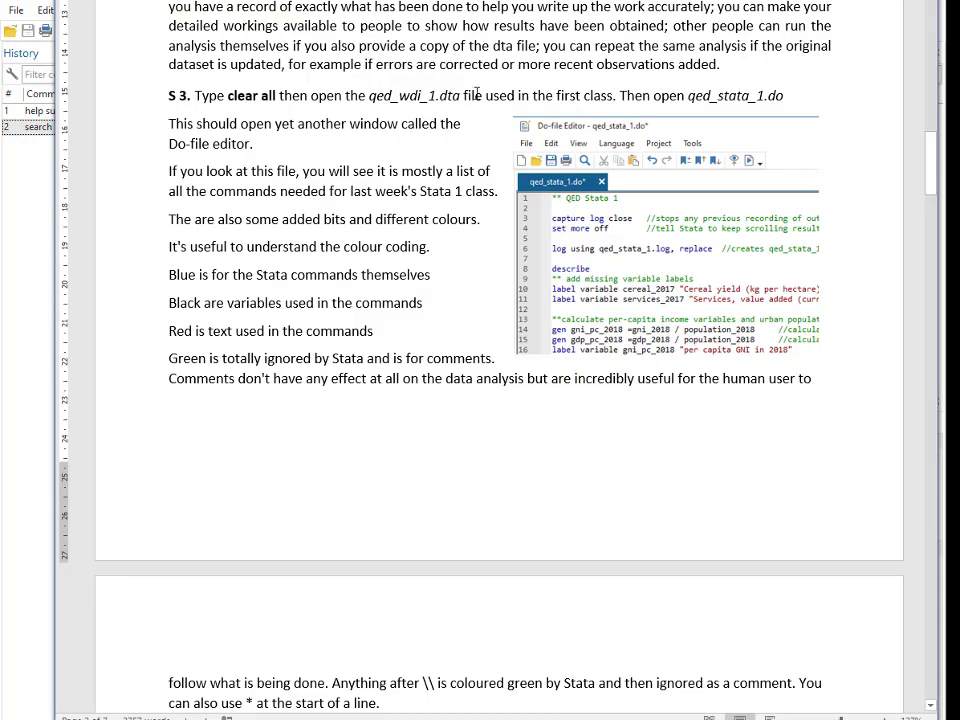
left_click(38, 250)
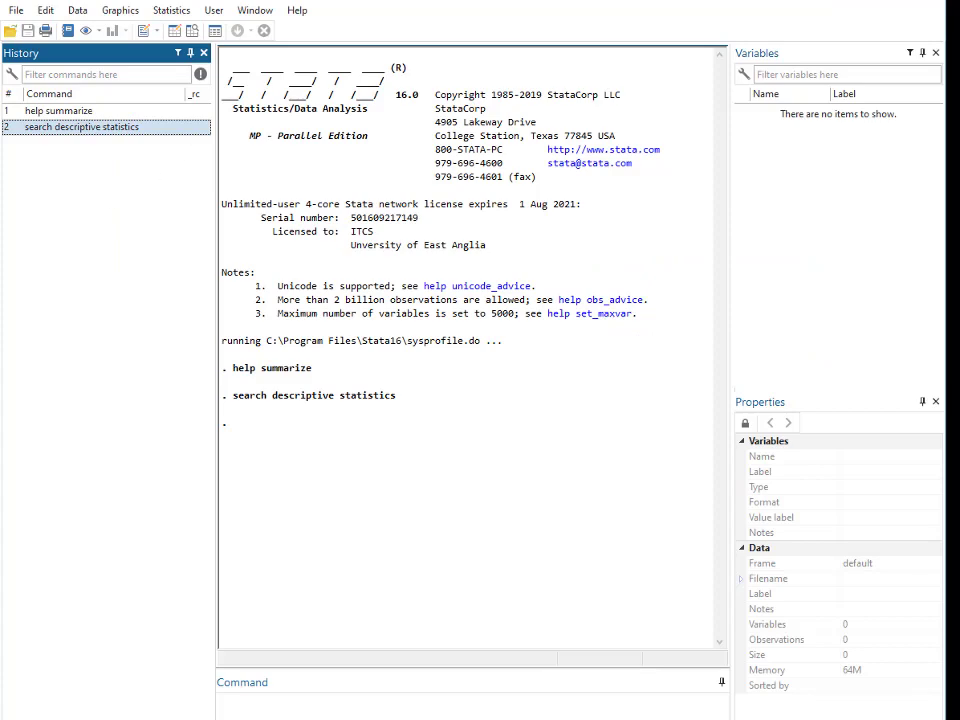
key("alt+Tab")
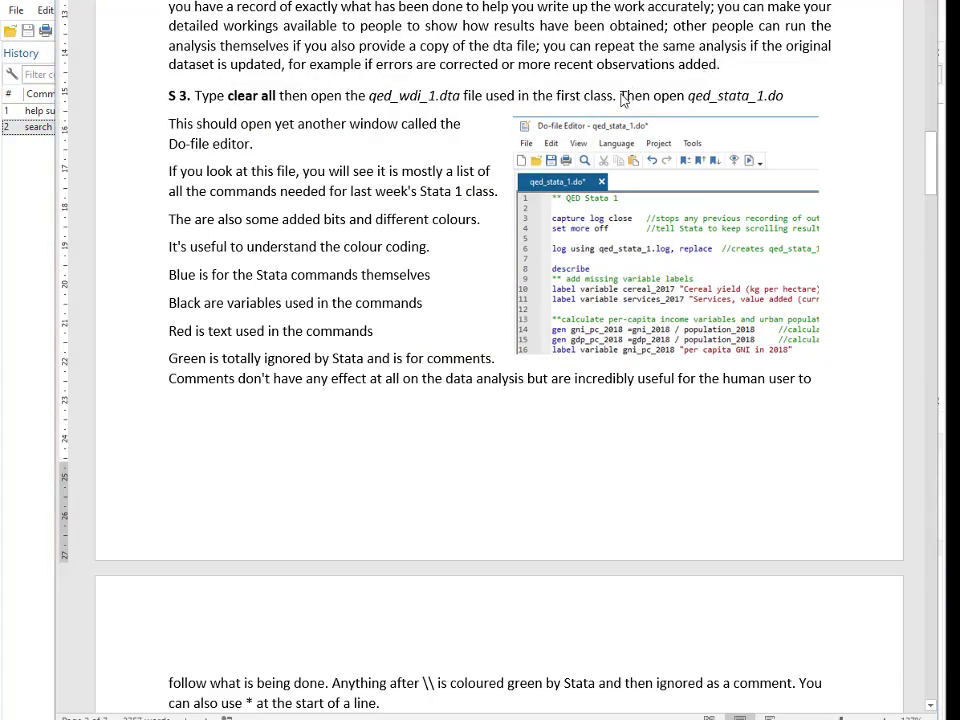
key("alt+Tab")
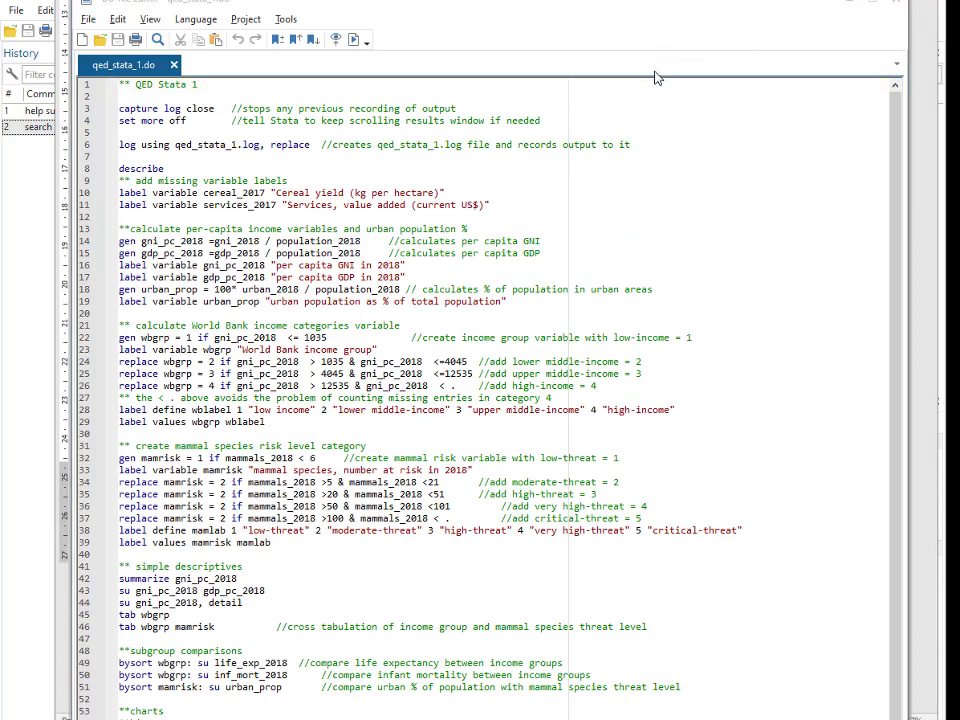
key("alt+Tab")
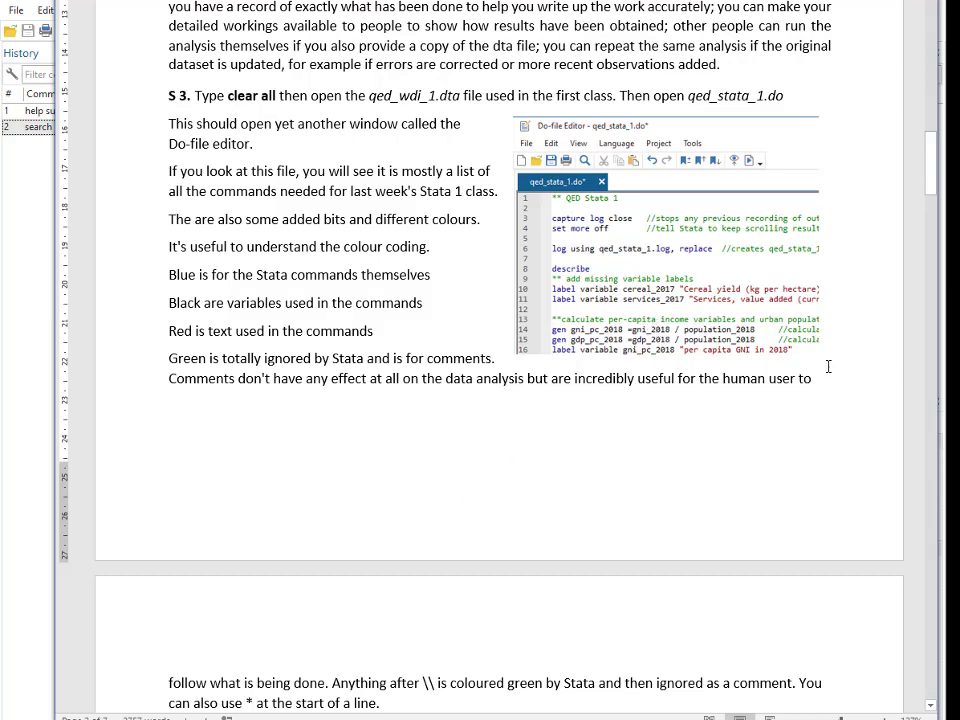
left_click_drag(928, 178, 931, 238)
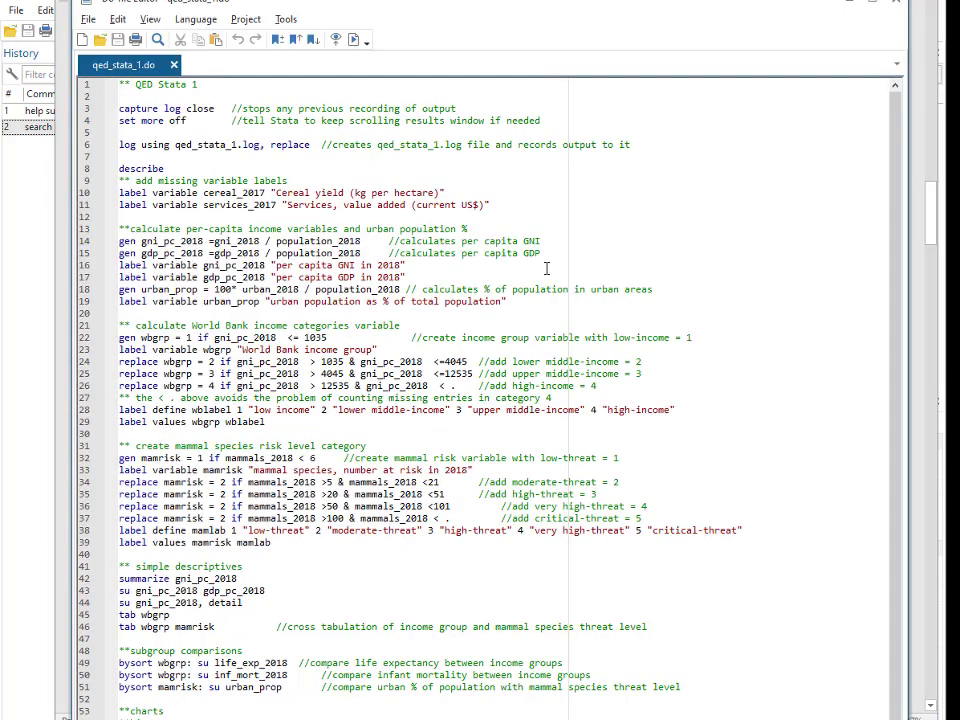
key("alt+Tab")
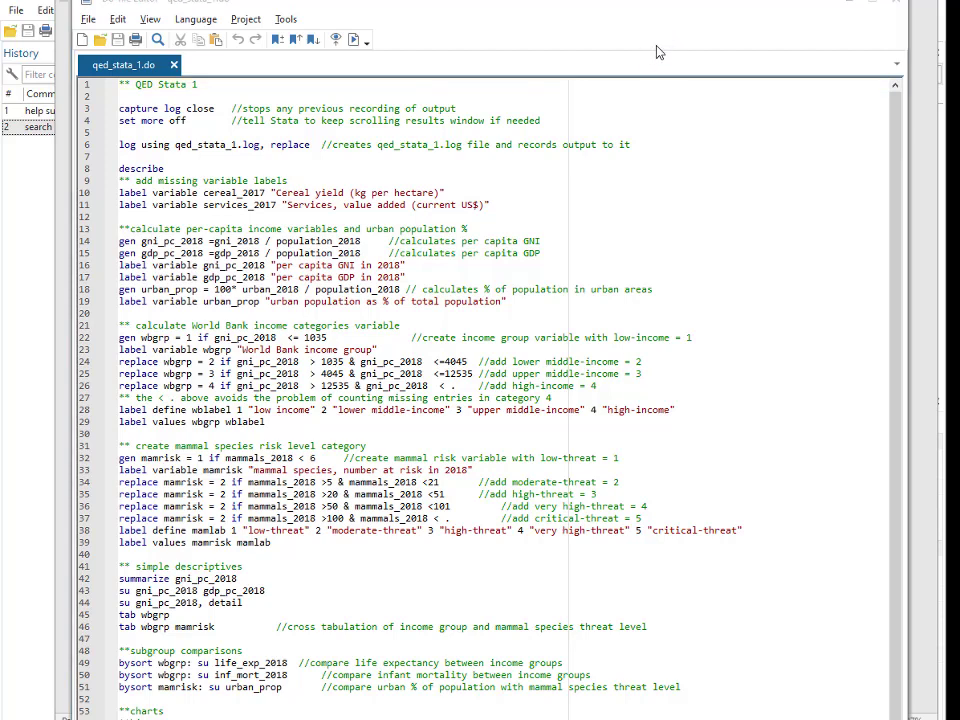
key("alt+Tab")
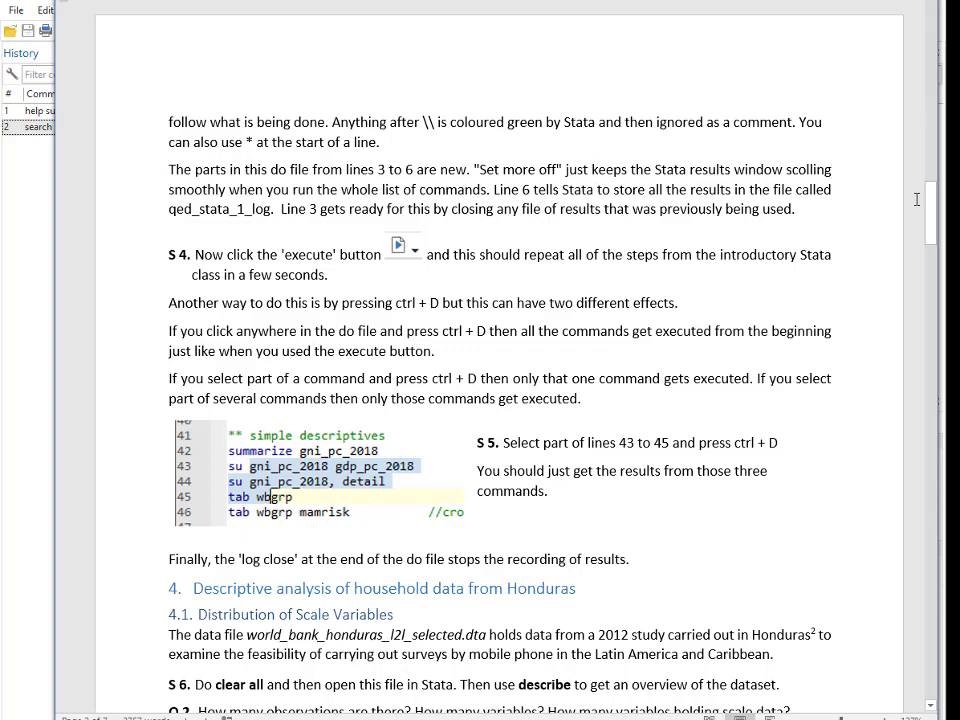
left_click_drag(928, 200, 921, 152)
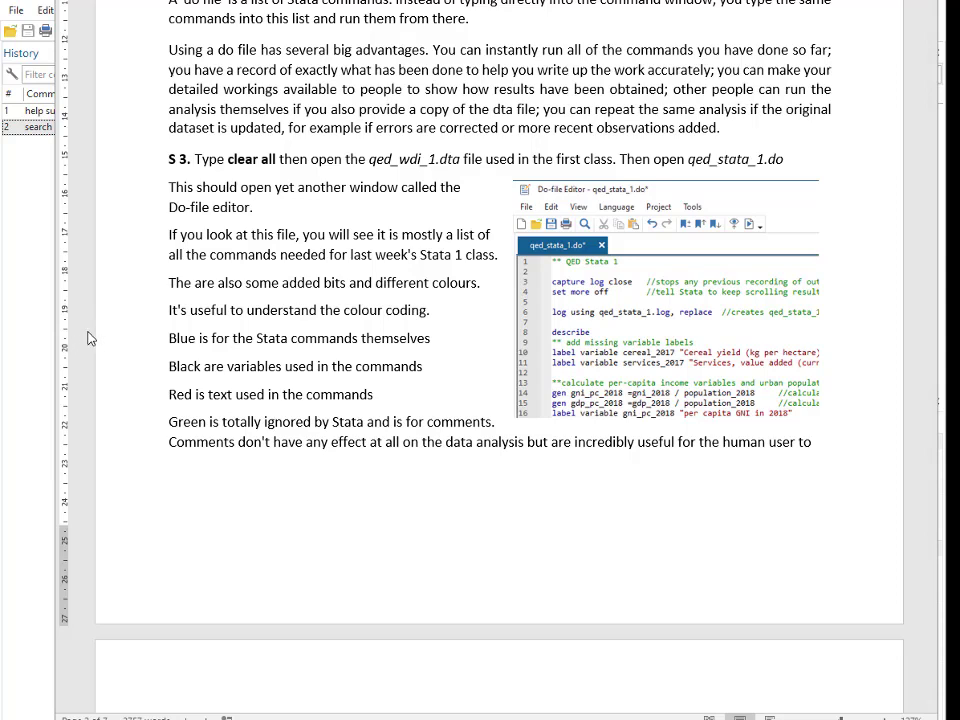
- Return to Stata and open the qed_wdi_1.dta dataset from the qed_od data folder
key("alt+Tab")
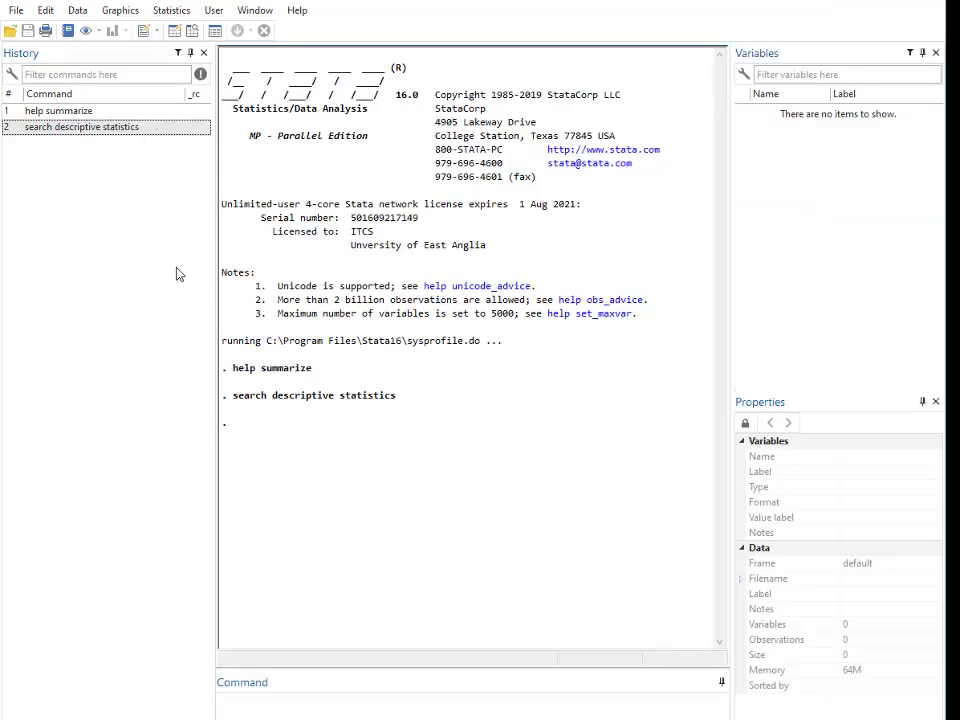
left_click(11, 30)
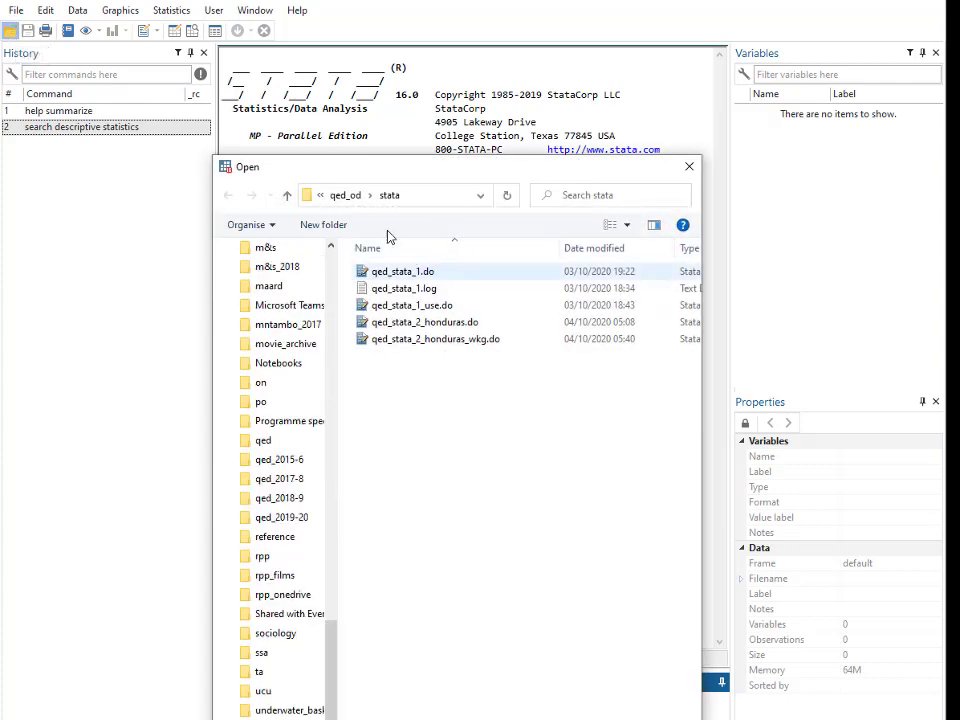
left_click(343, 195)
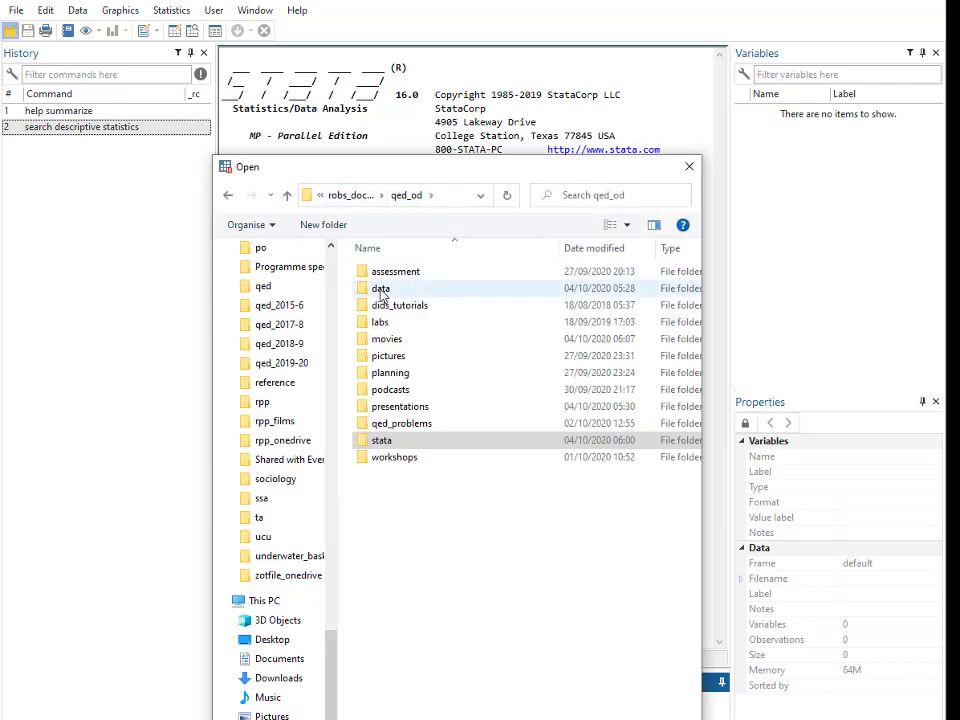
double_click(384, 289)
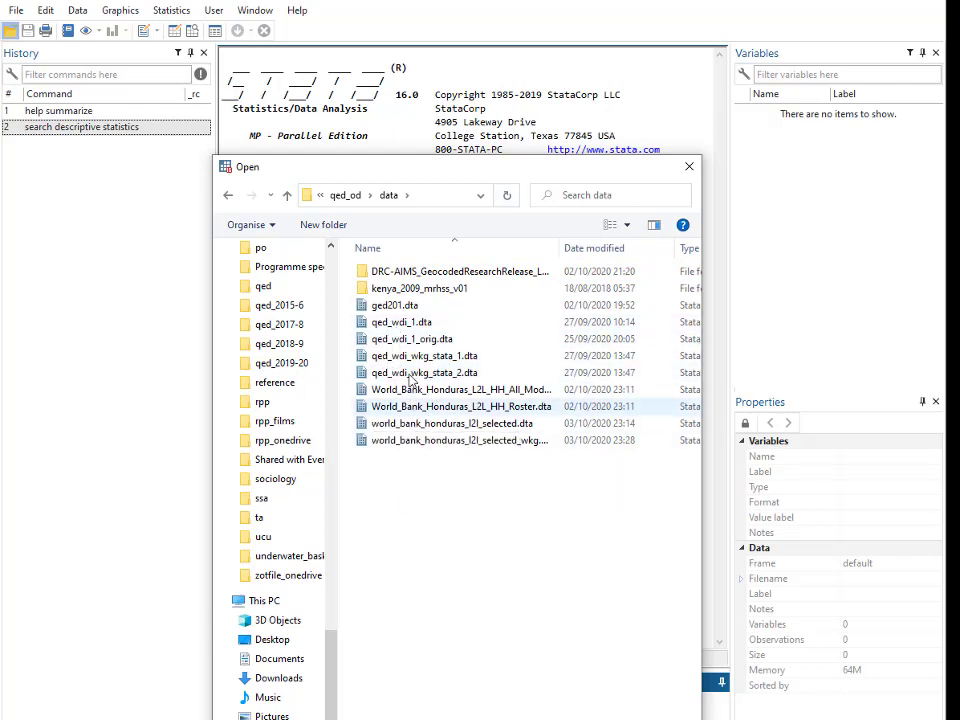
left_click(391, 324)
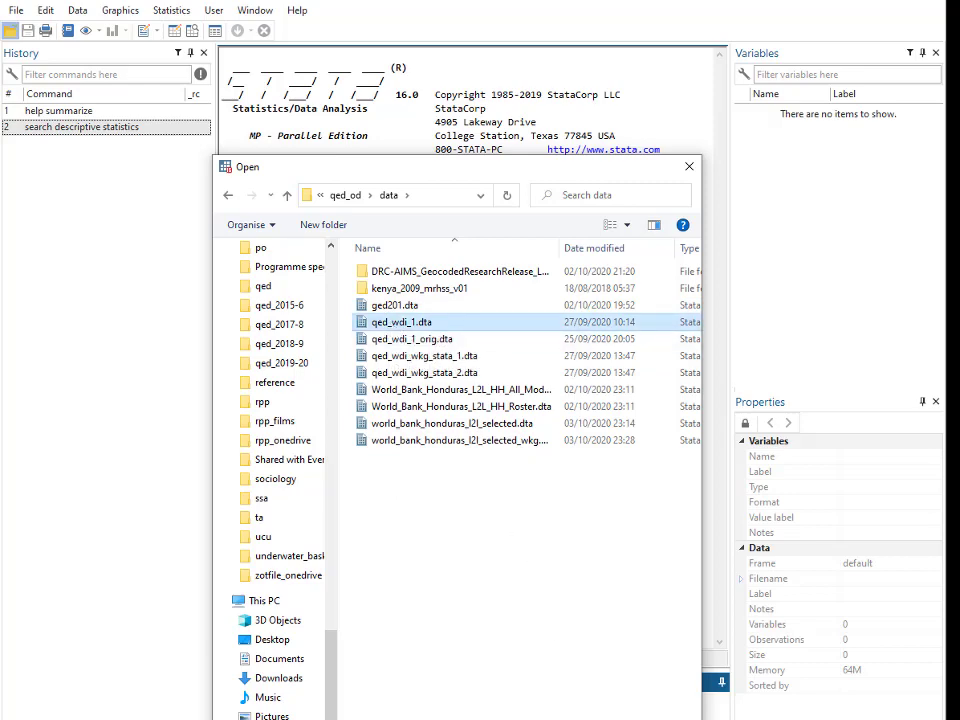
left_click(584, 718)
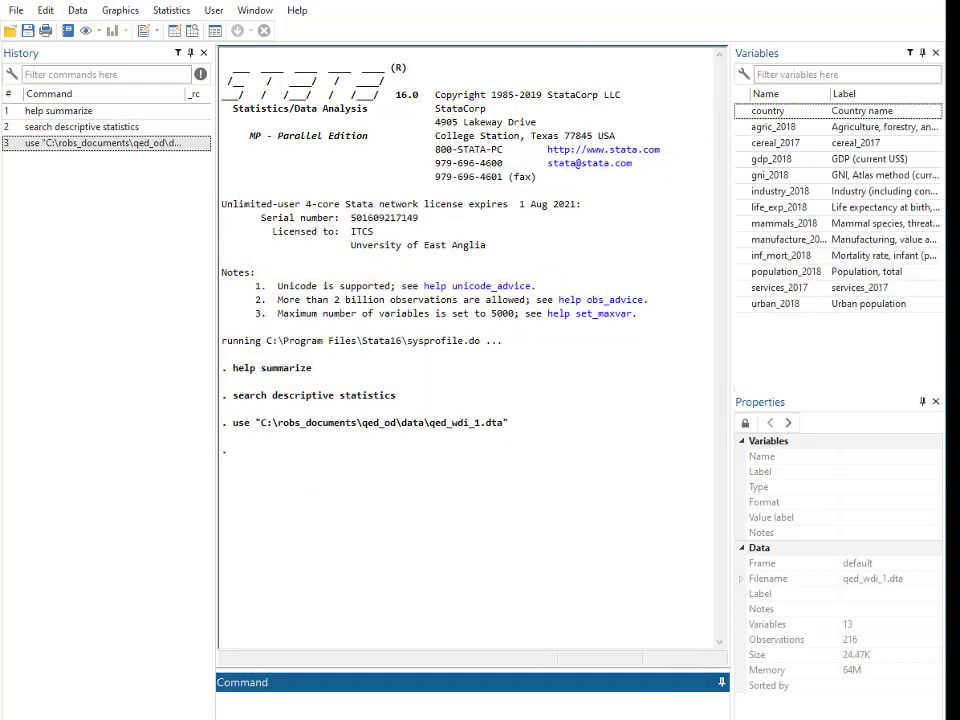
- Bring the Do-file Editor fully into view, execute all of qed_stata_1.do and switch to Stata's results
key("alt+Tab")
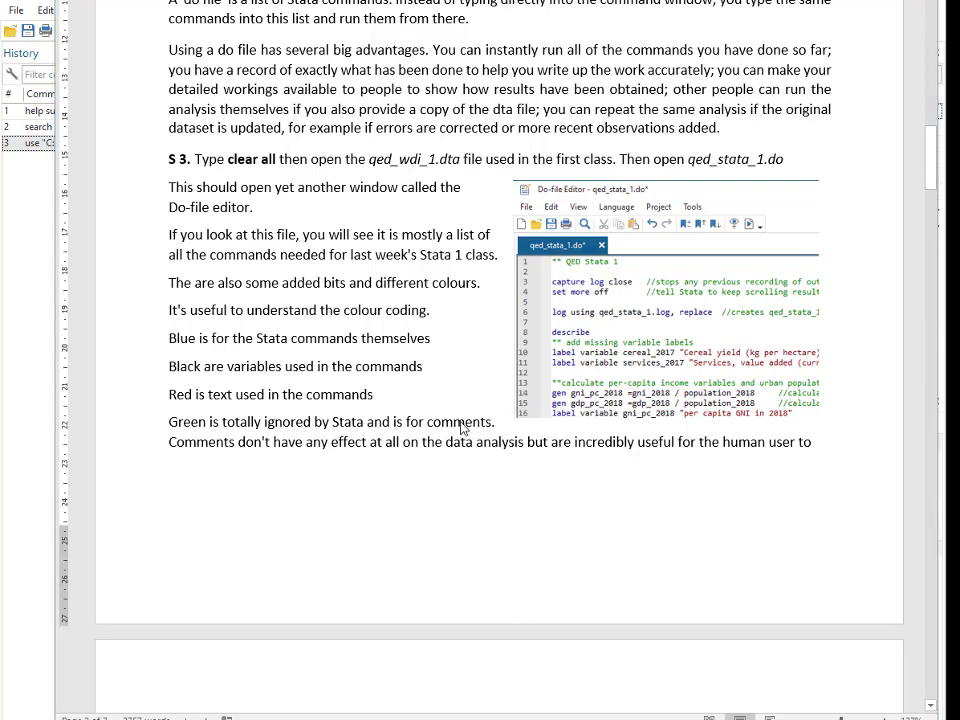
key("alt+Tab")
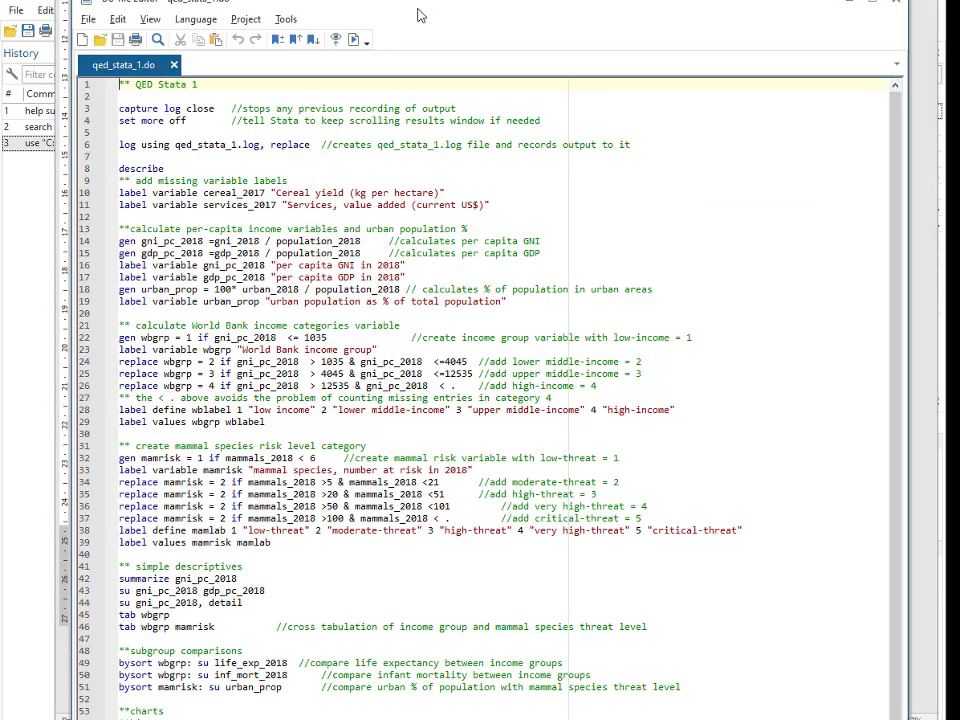
left_click_drag(336, 6, 332, 36)
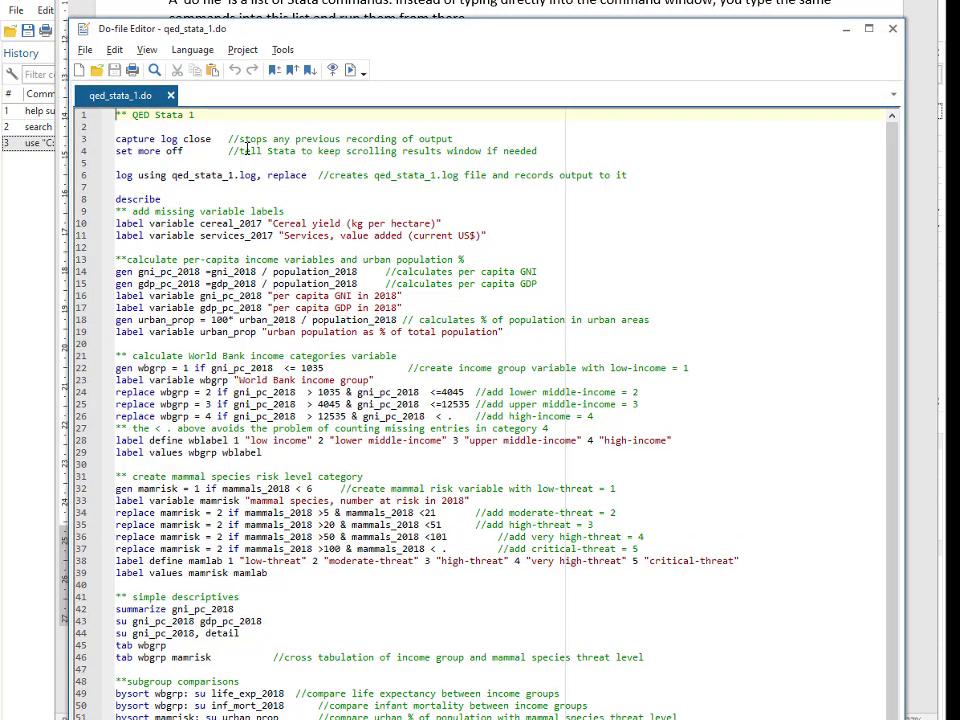
left_click(350, 72)
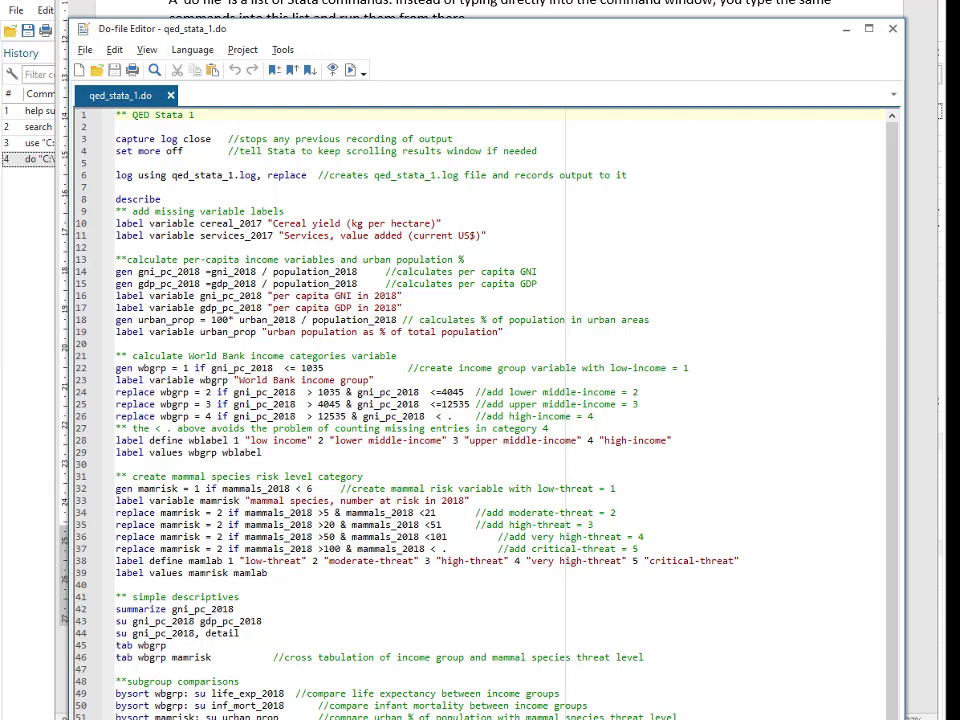
left_click(38, 240)
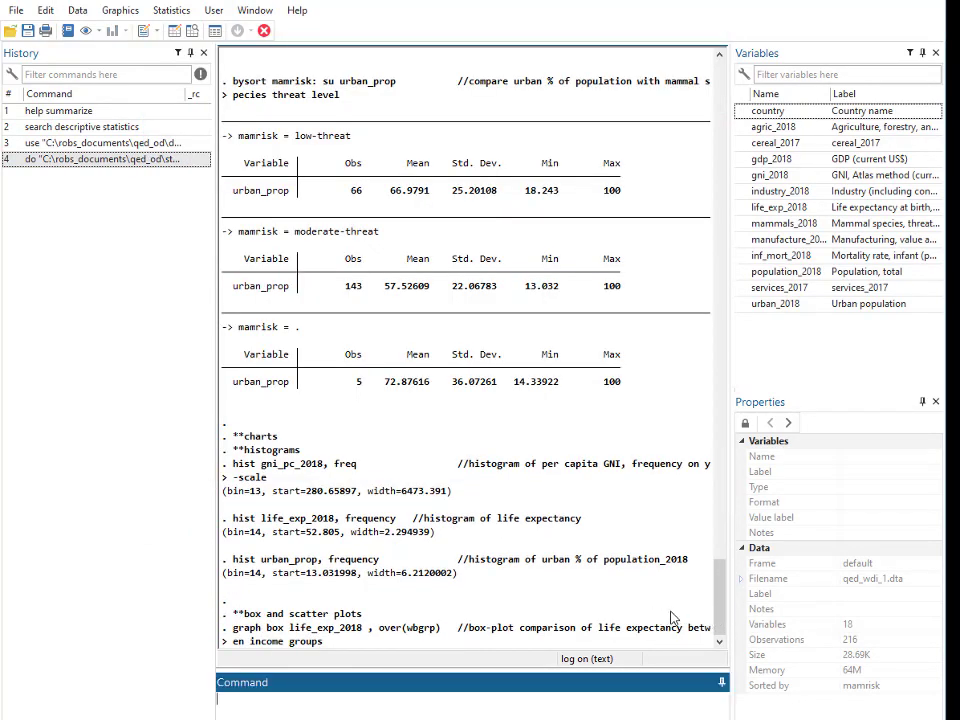
- Move the graph window aside and review the do-file's output back to the log opening and describe results
left_click(439, 703)
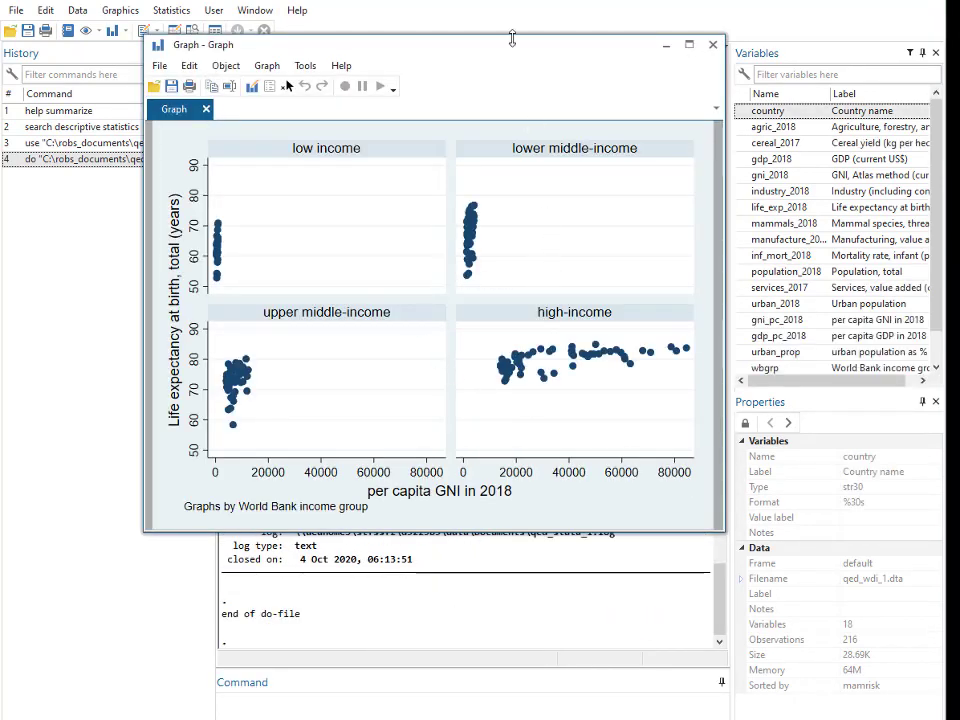
left_click_drag(493, 68, 0, 135)
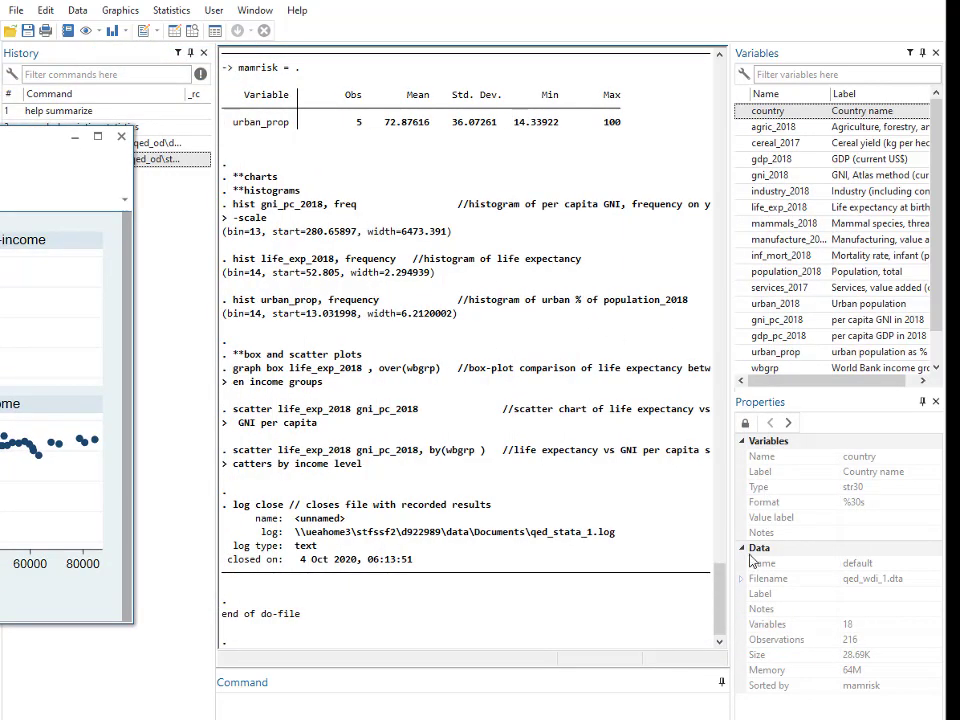
left_click_drag(718, 612, 722, 150)
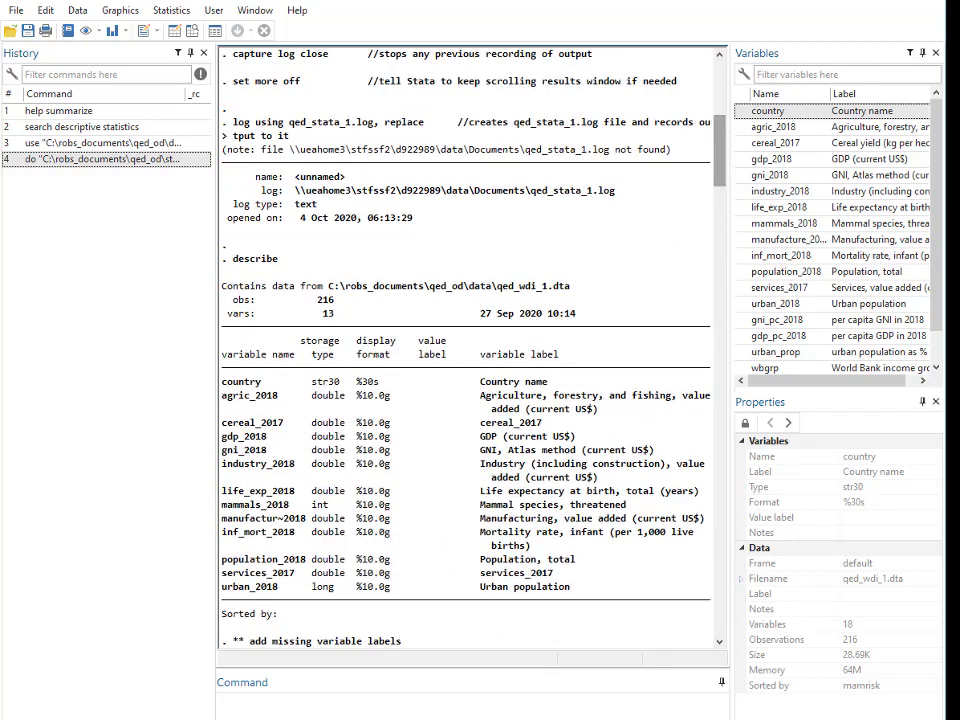
- Return to the worksheet in Word and read the S 4 and S 5 instructions on executing all or selected commands
key("alt+Tab")
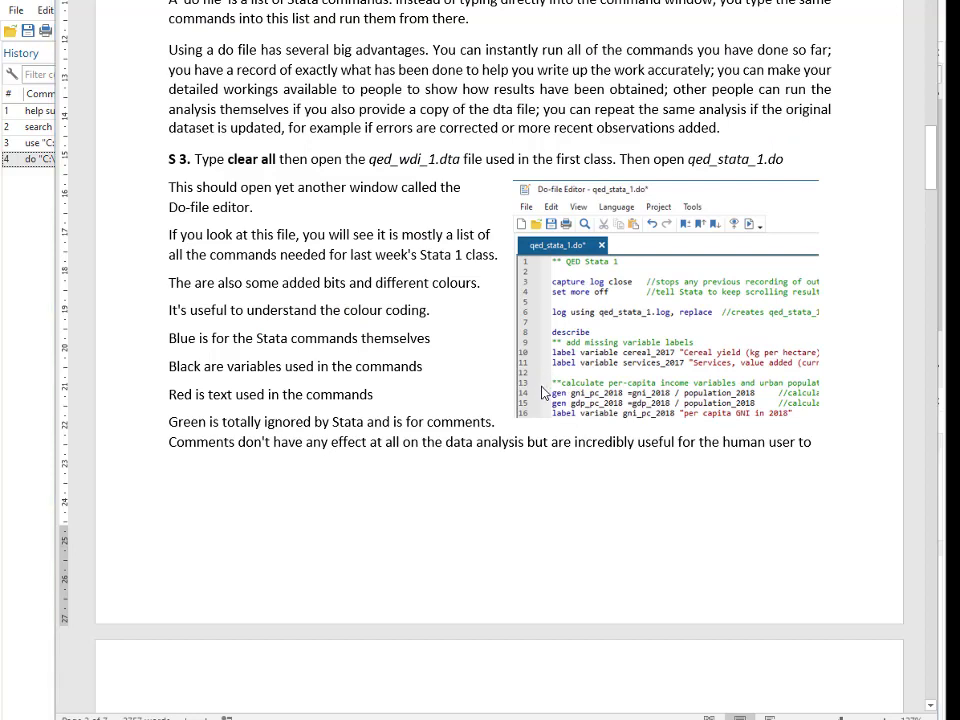
key("alt+Tab")
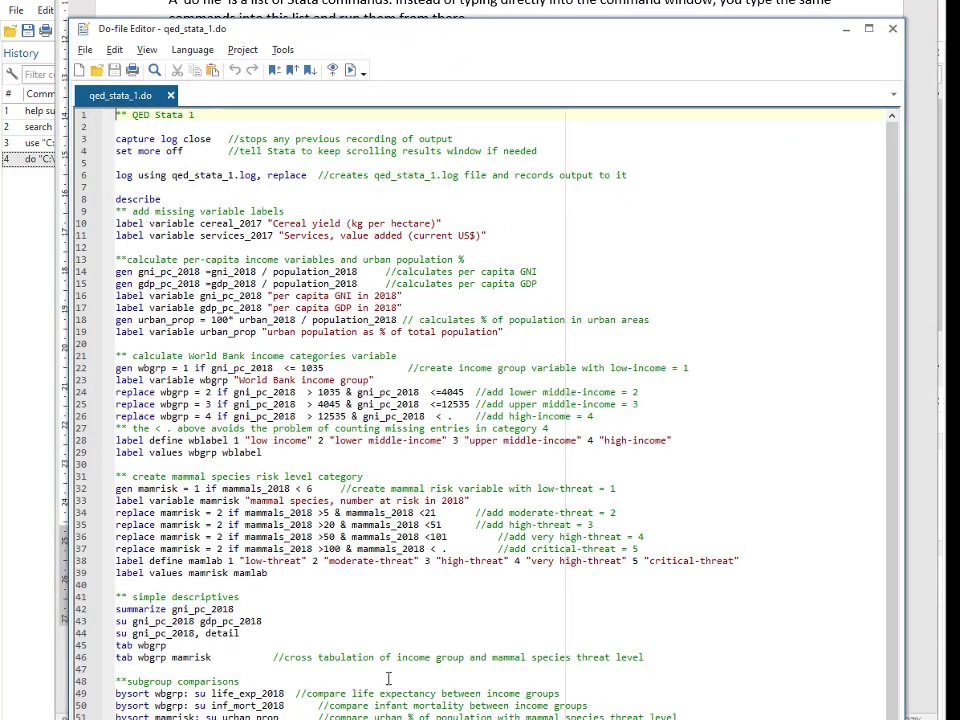
key("alt+Tab")
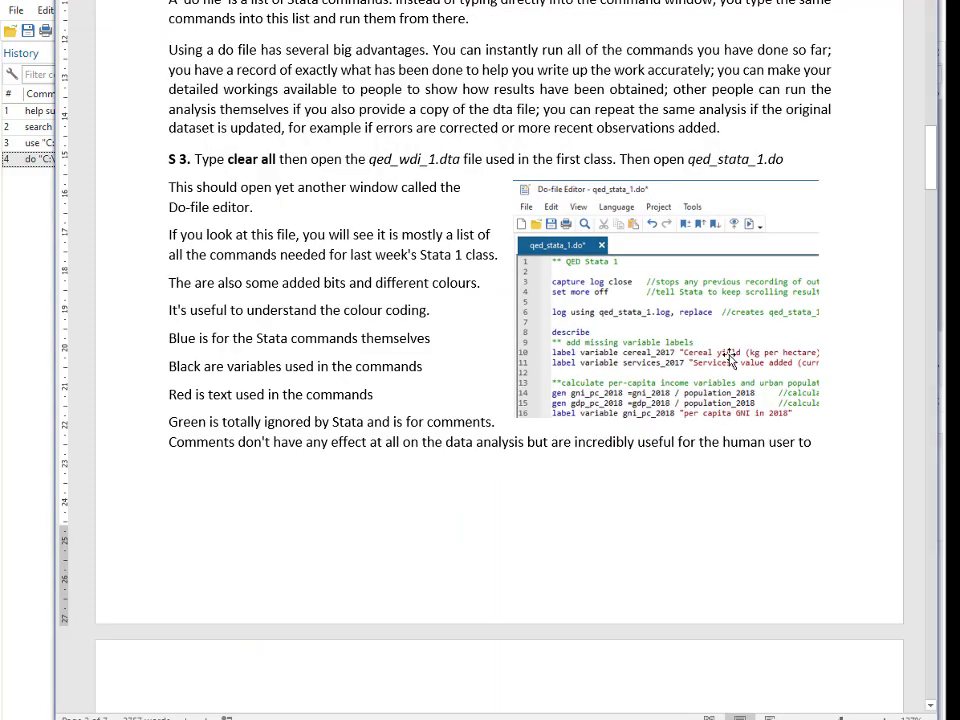
left_click_drag(930, 180, 930, 253)
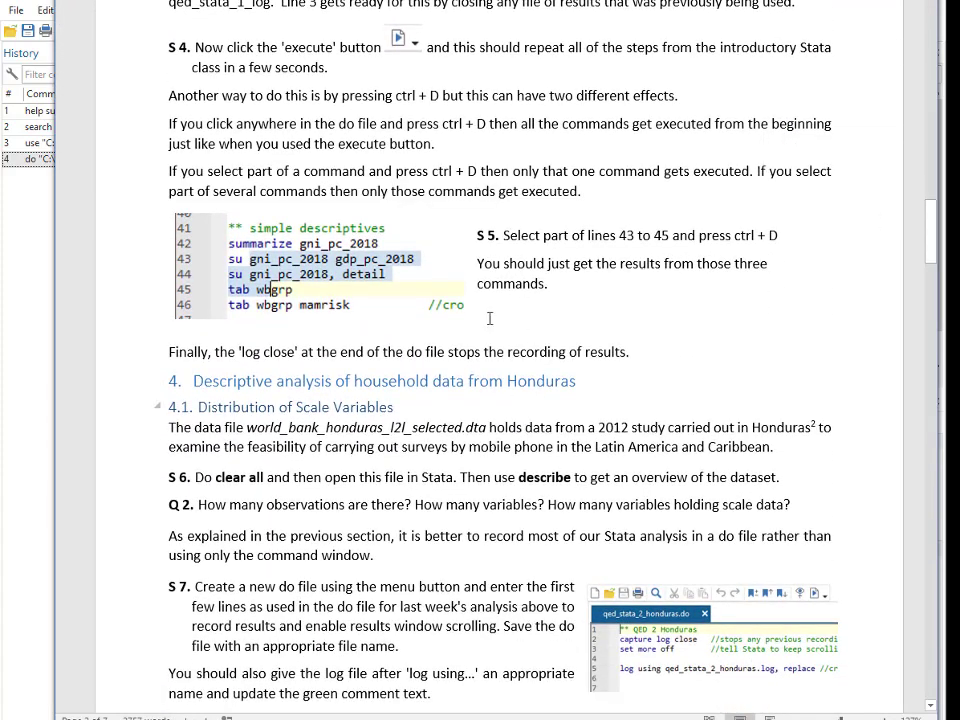
scroll(872, 229, "up", 1)
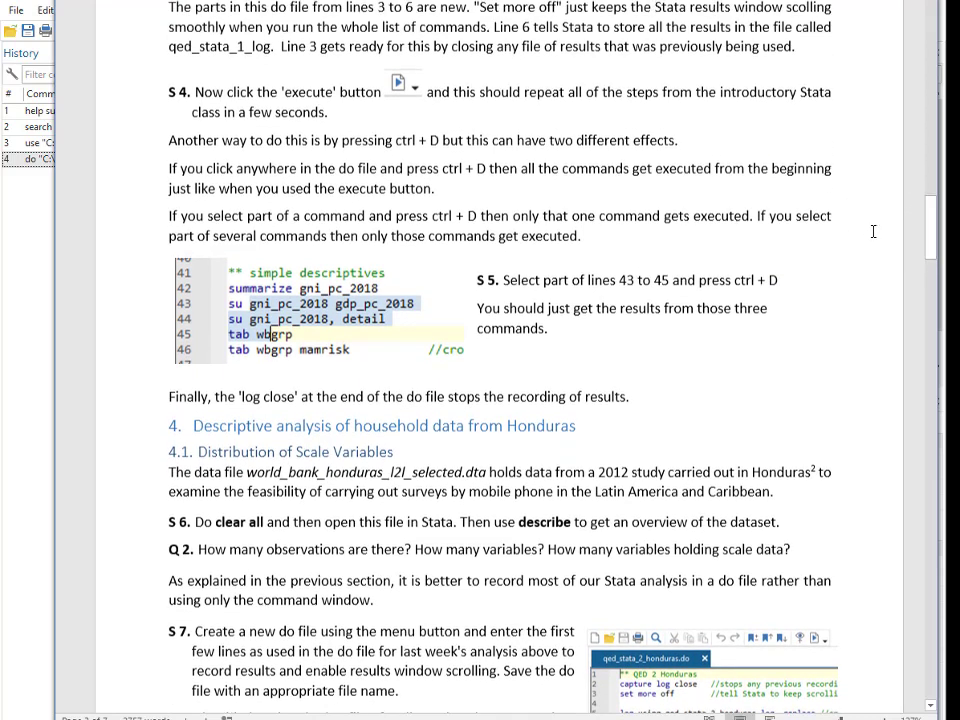
- Review the worksheet's explanation of executing all commands versus only selected ones, down to the S 5 example
left_click(488, 147)
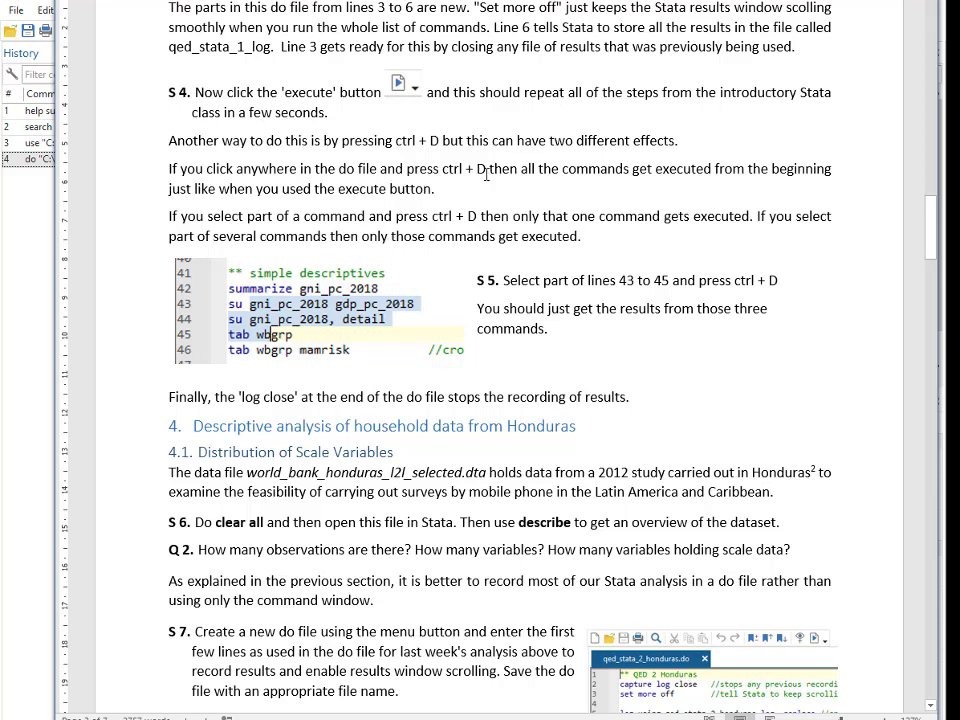
left_click_drag(443, 141, 474, 169)
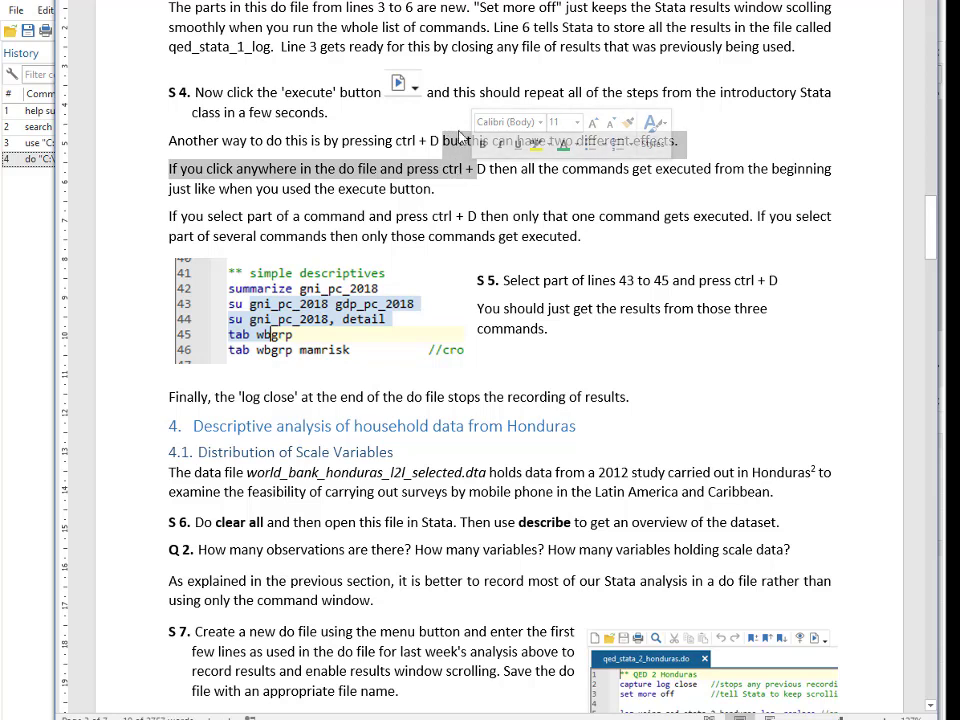
left_click(448, 177)
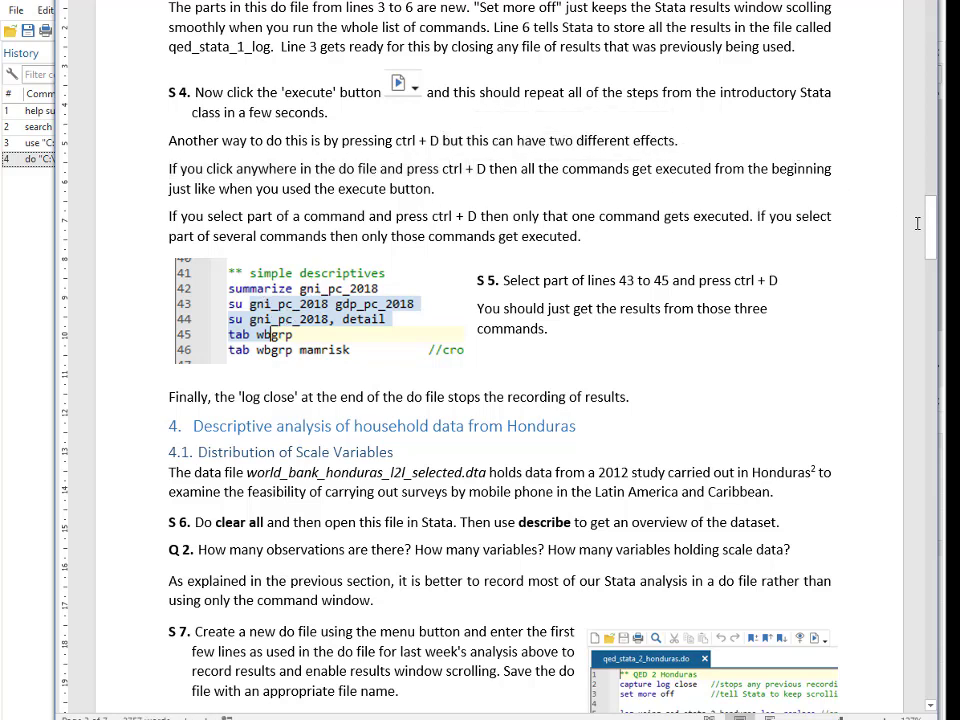
left_click_drag(933, 238, 933, 243)
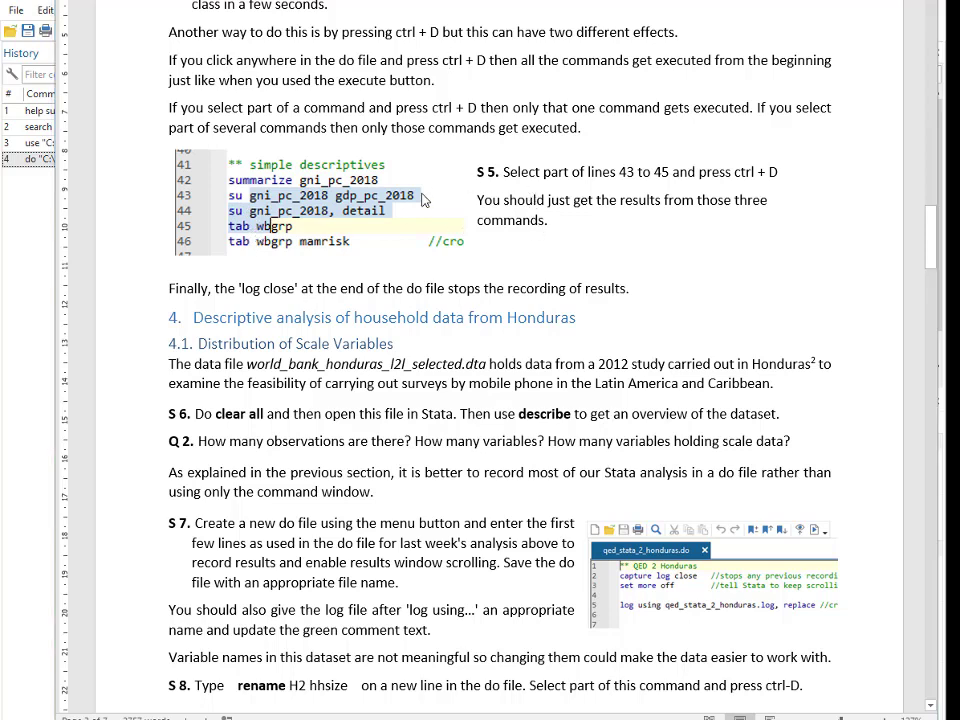
- Switch to the Do-file Editor, execute only lines 43 to 45 of qed_stata_1.do and review their output in Stata
key("alt+Tab")
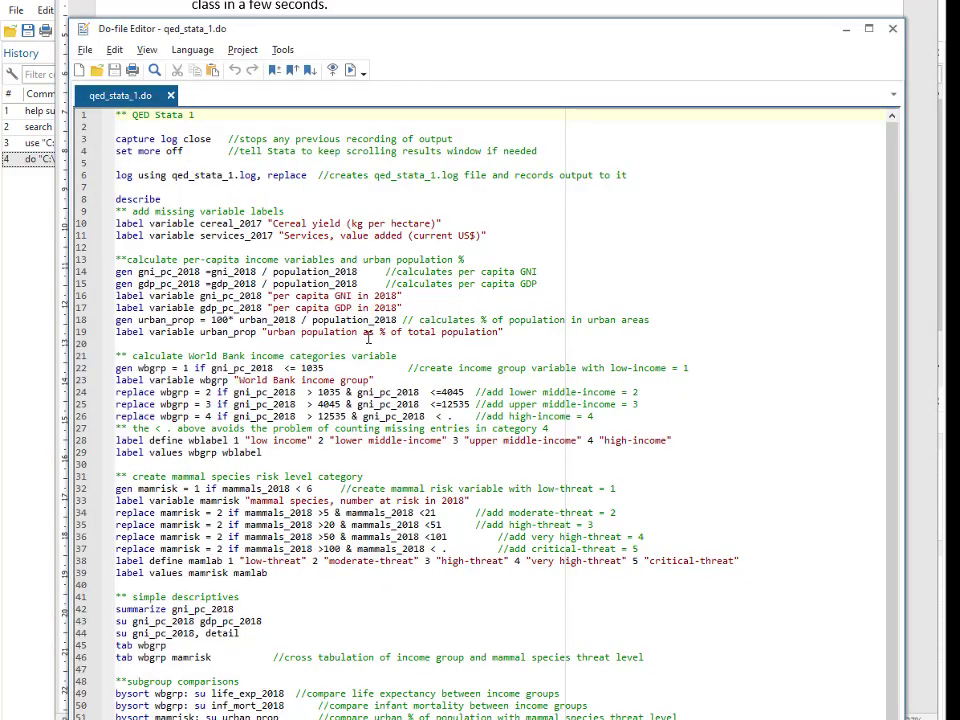
left_click_drag(498, 36, 507, 0)
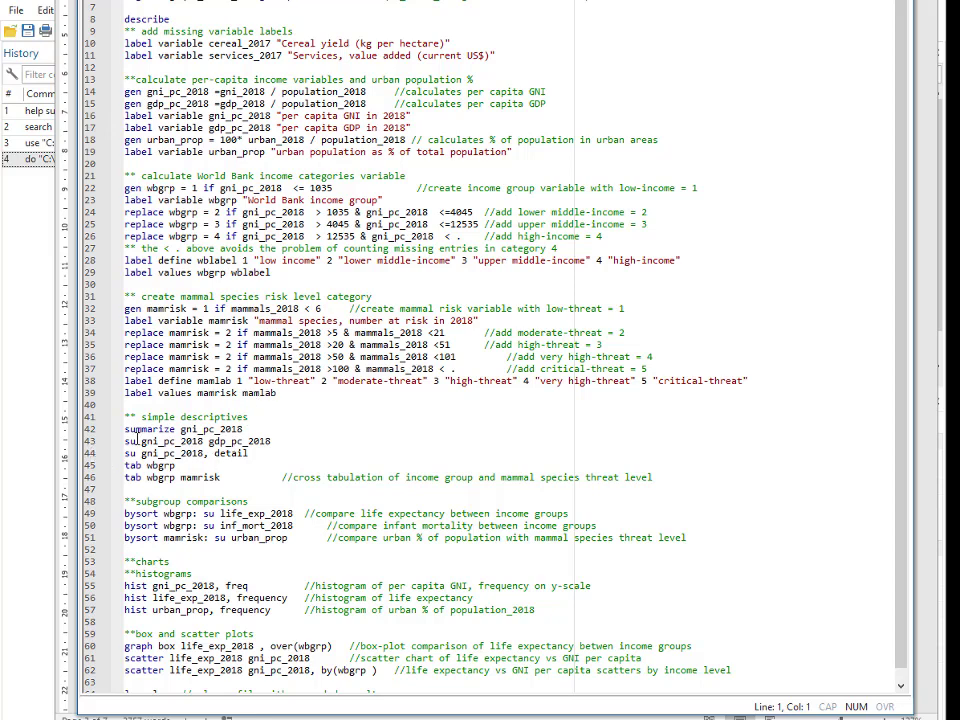
left_click_drag(140, 441, 155, 465)
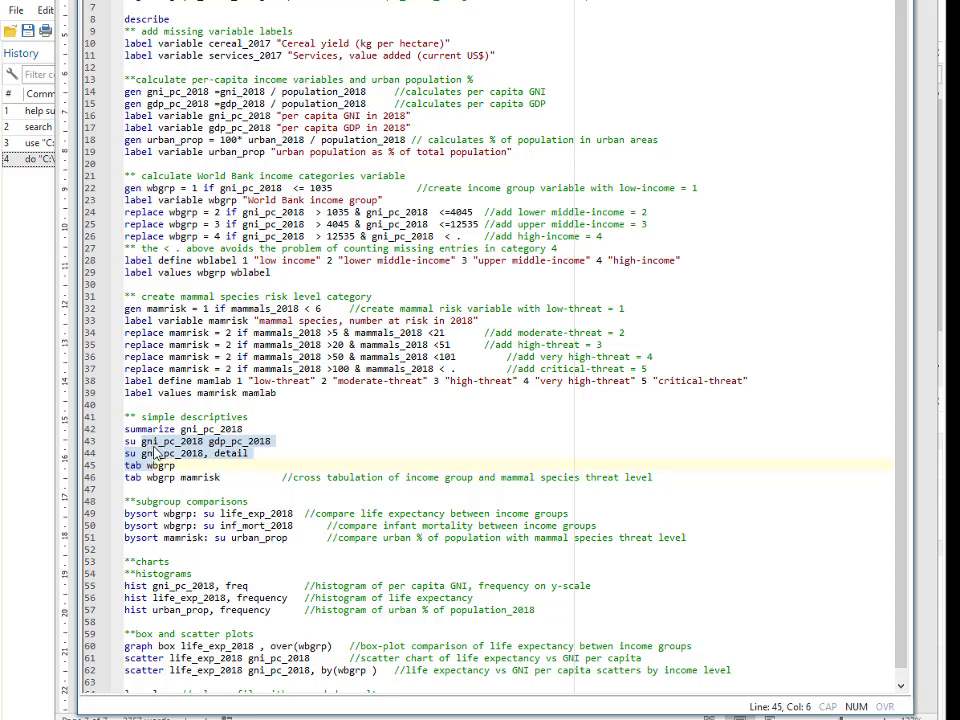
key("ctrl+d")
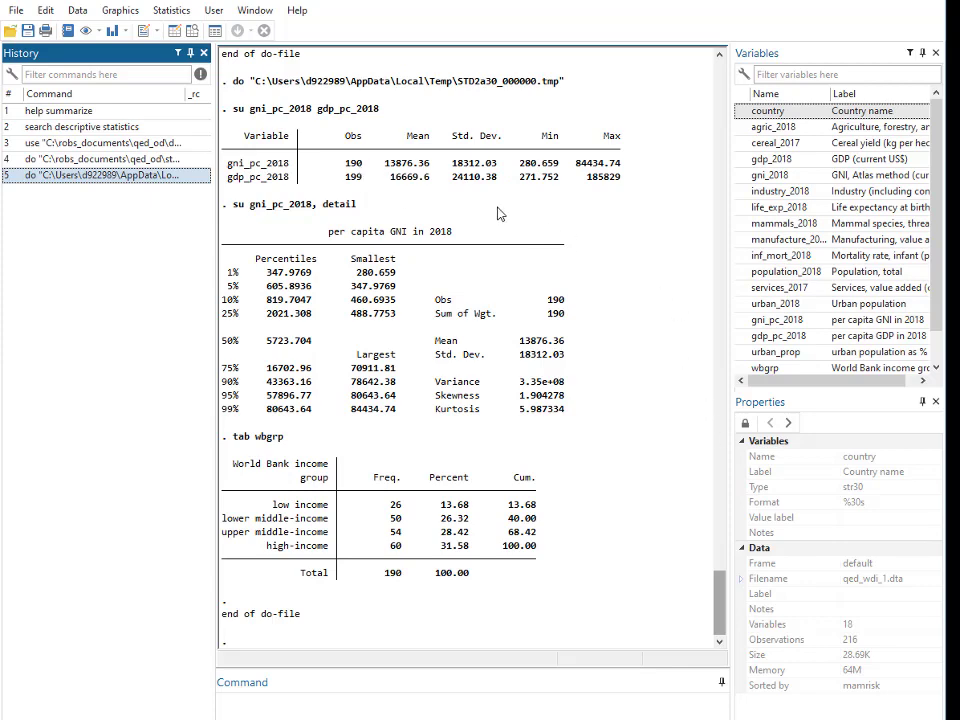
scroll(718, 593, "up", 3)
scroll(718, 597, "down", 3)
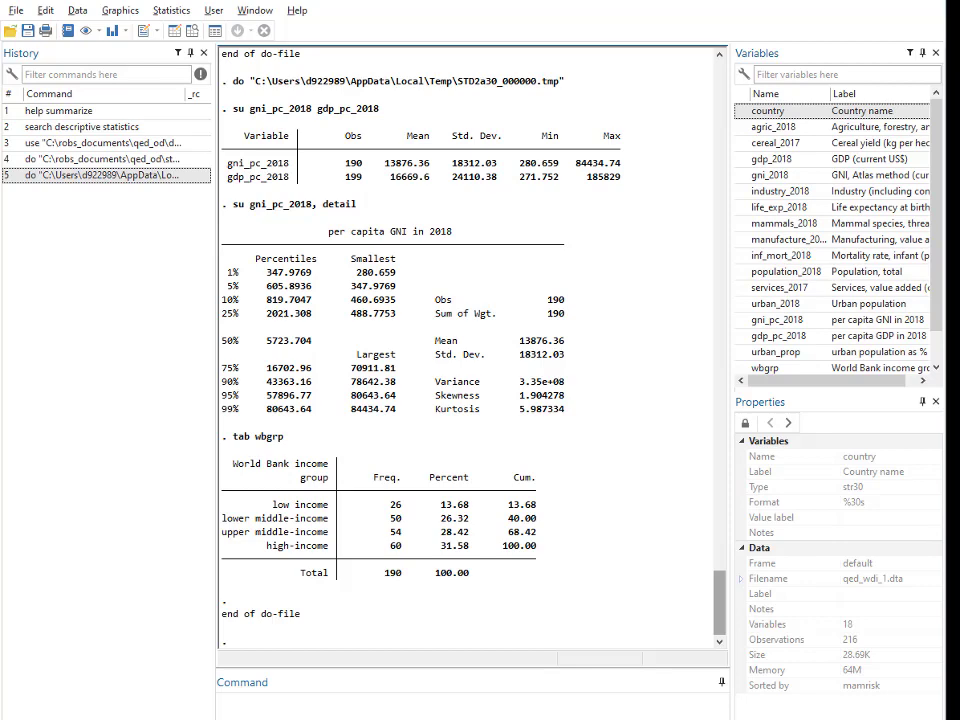
- Read the worksheet's note on log close and check the earlier Stata results and the log close command ending qed_stata_1.do
key("alt+Tab")
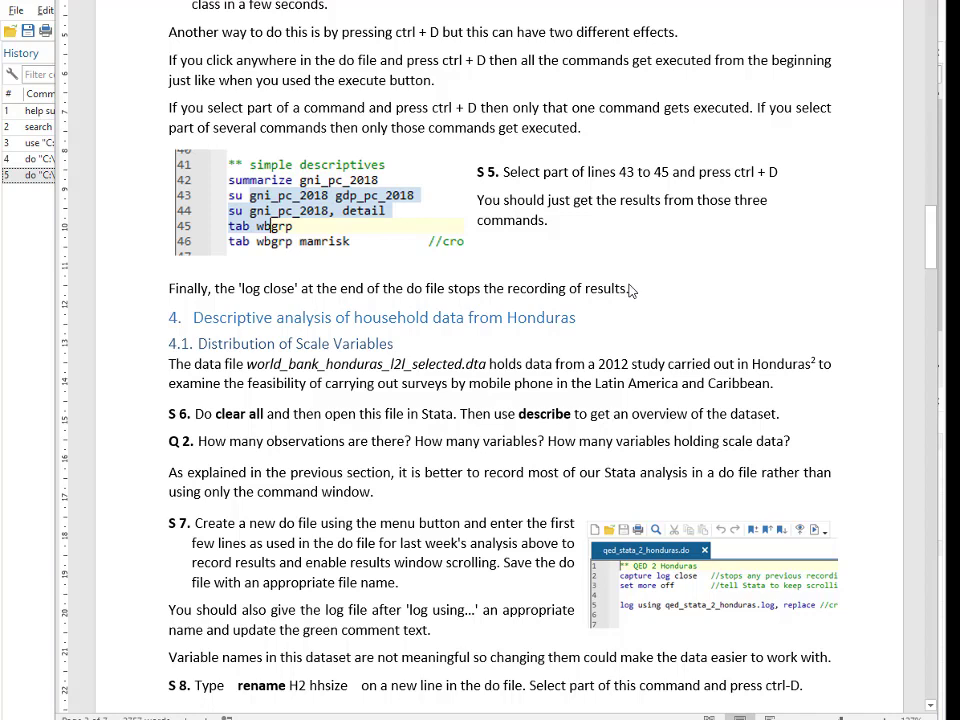
key("alt+Tab")
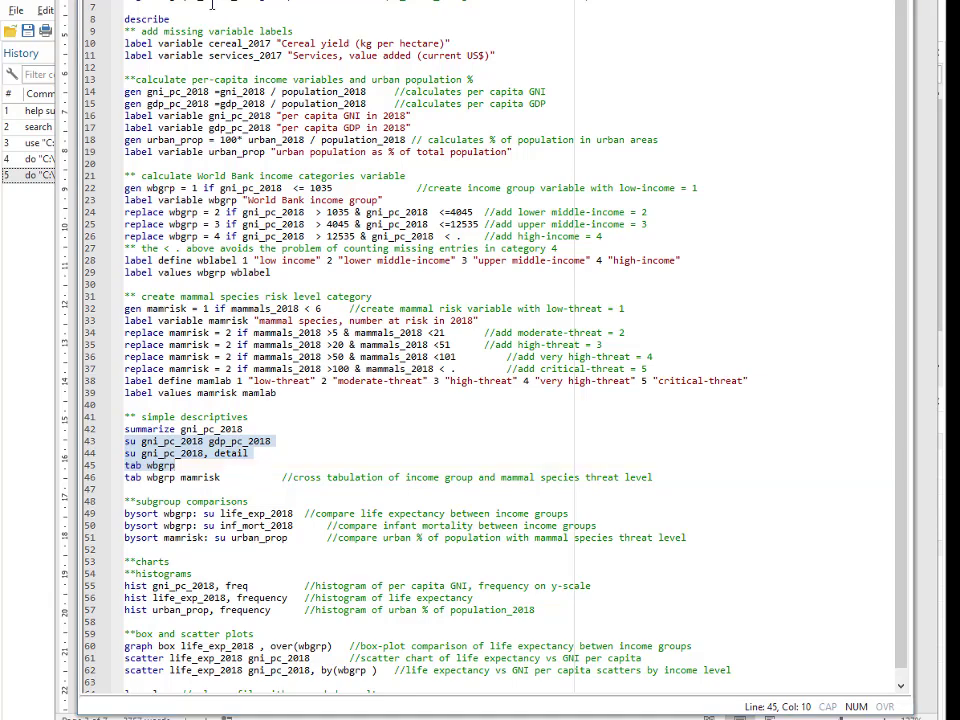
key("ctrl+d")
left_click_drag(722, 580, 720, 423)
key("alt+Tab")
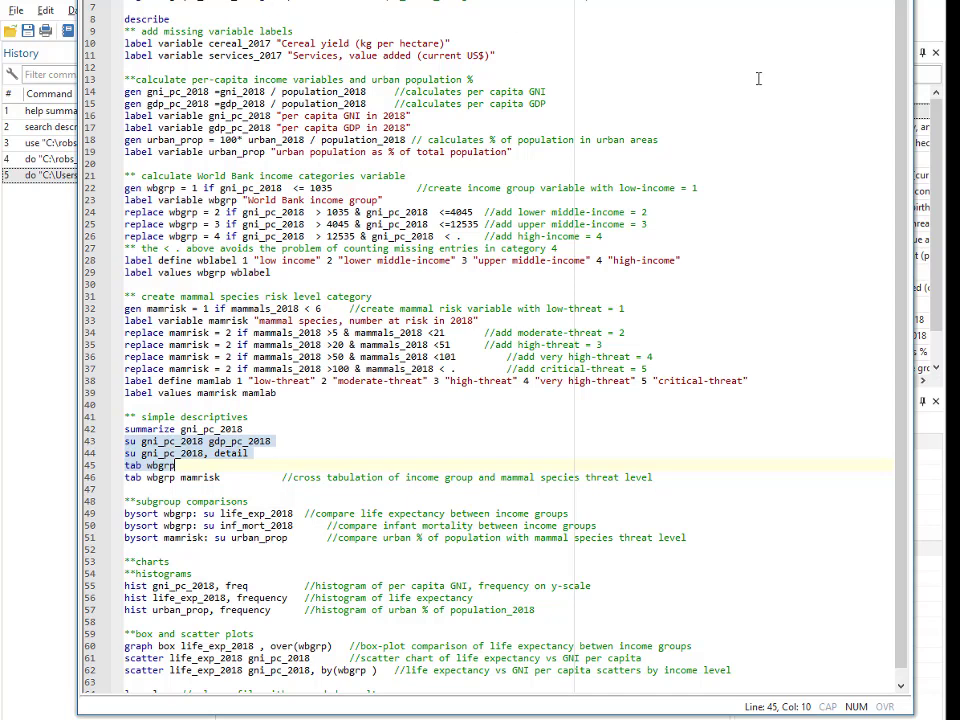
scroll(910, 318, "down", 1)
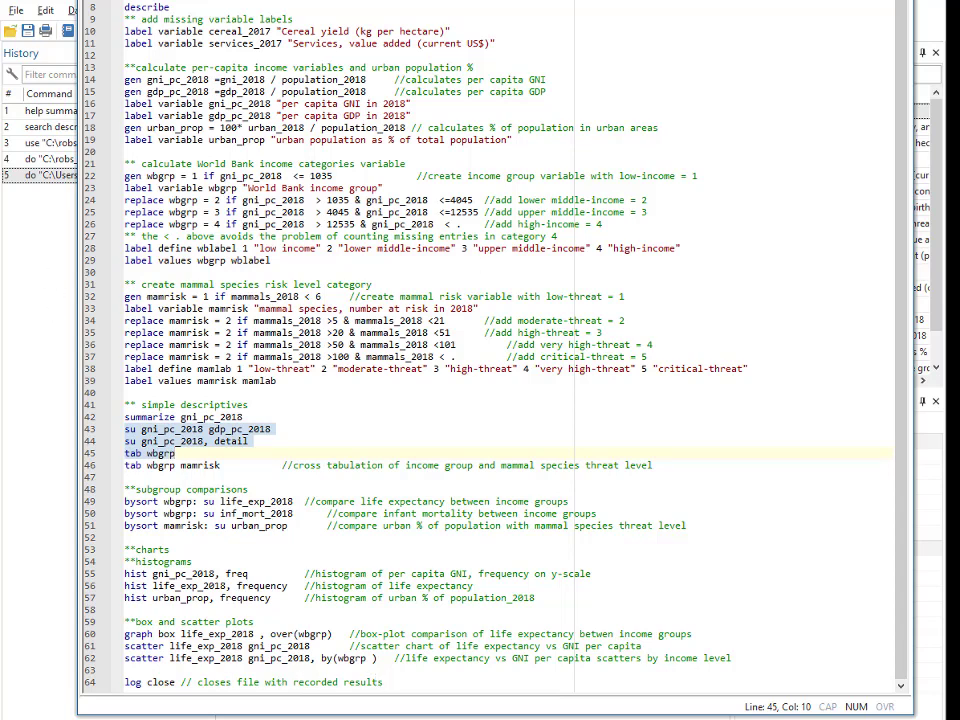
- Return to the worksheet in Word and read the S 6 to S 8 instructions of section 4 on the Honduras data
key("alt+Tab")
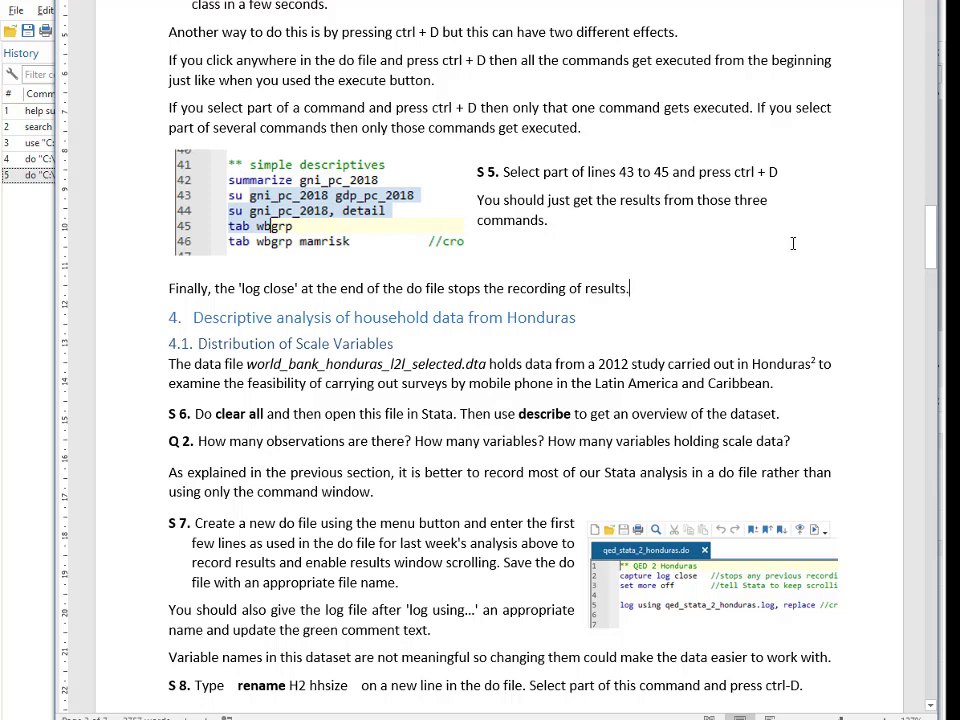
left_click_drag(932, 240, 751, 240)
scroll(696, 197, "down", 3)
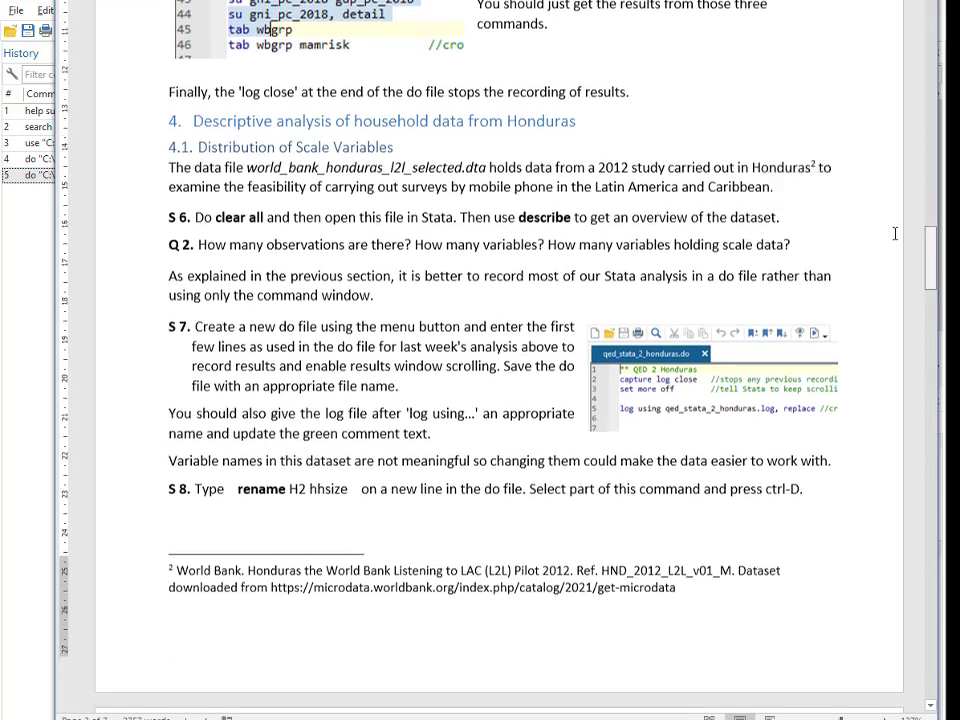